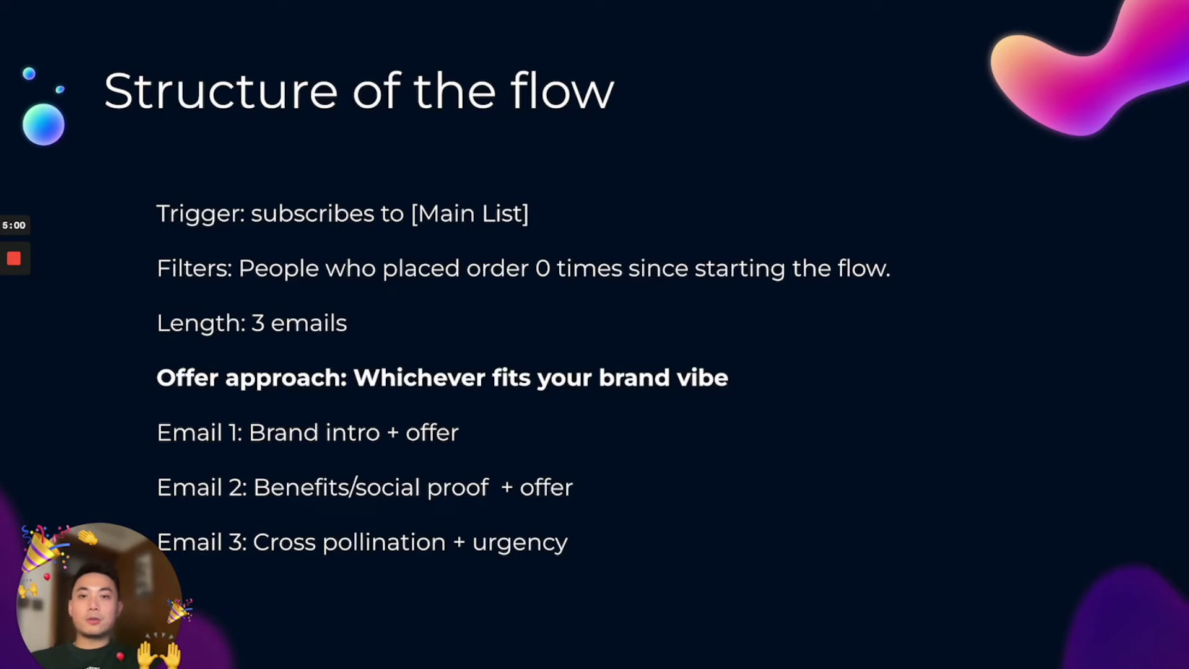
key(Right)
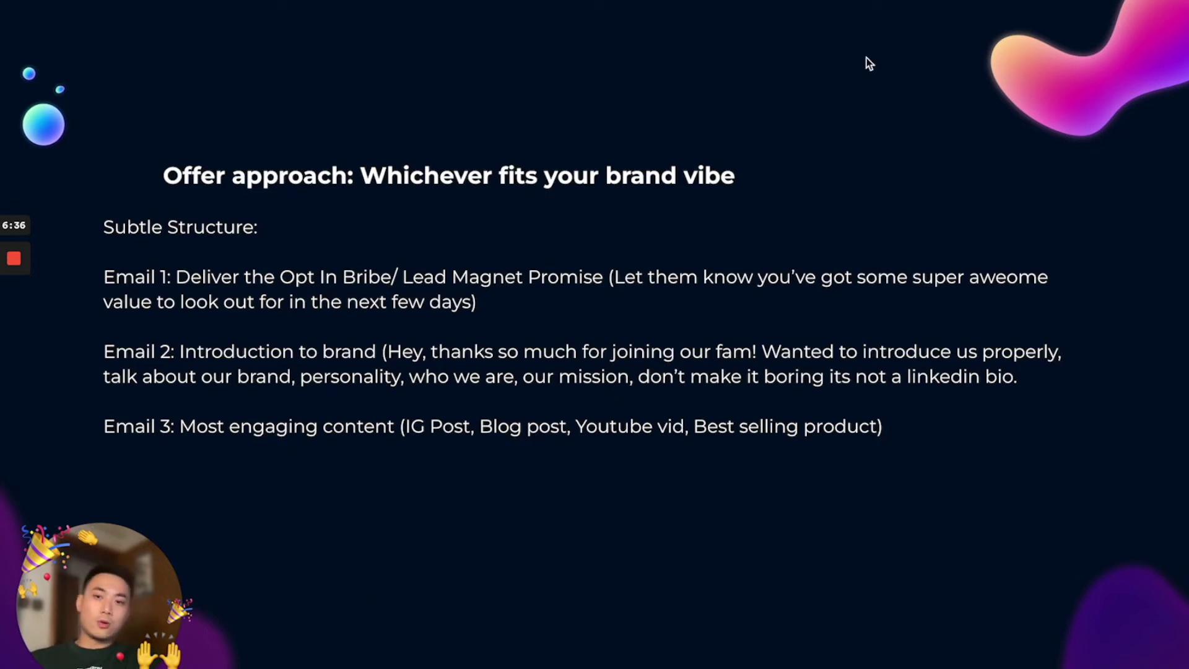
key(Right)
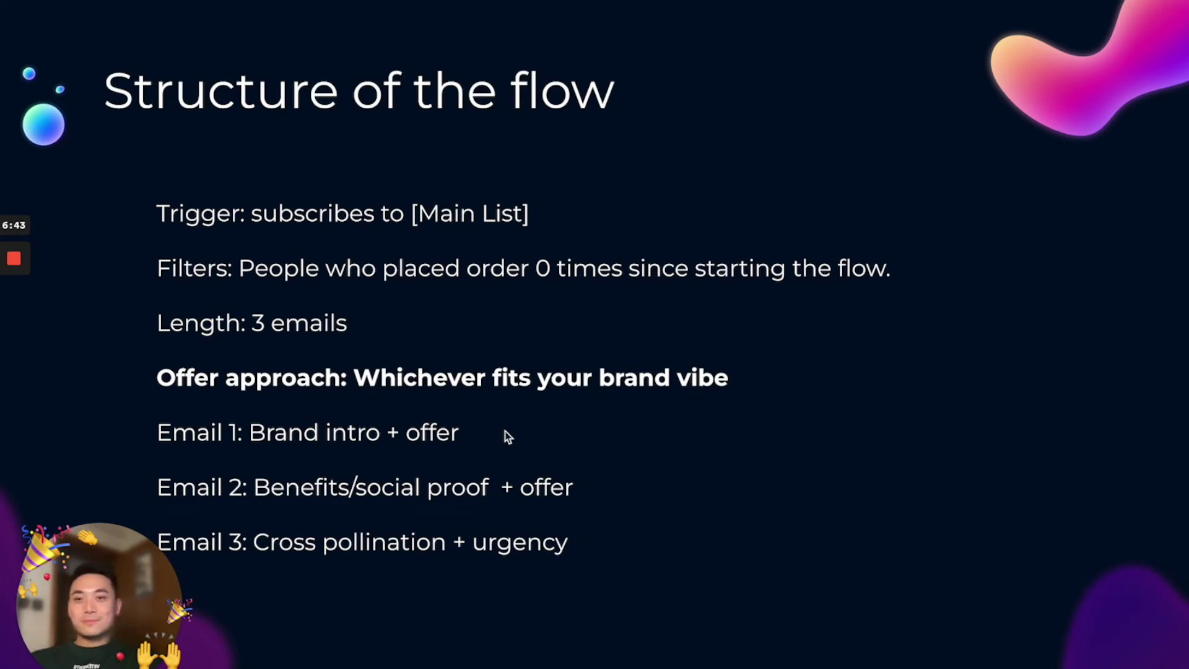
key(Right)
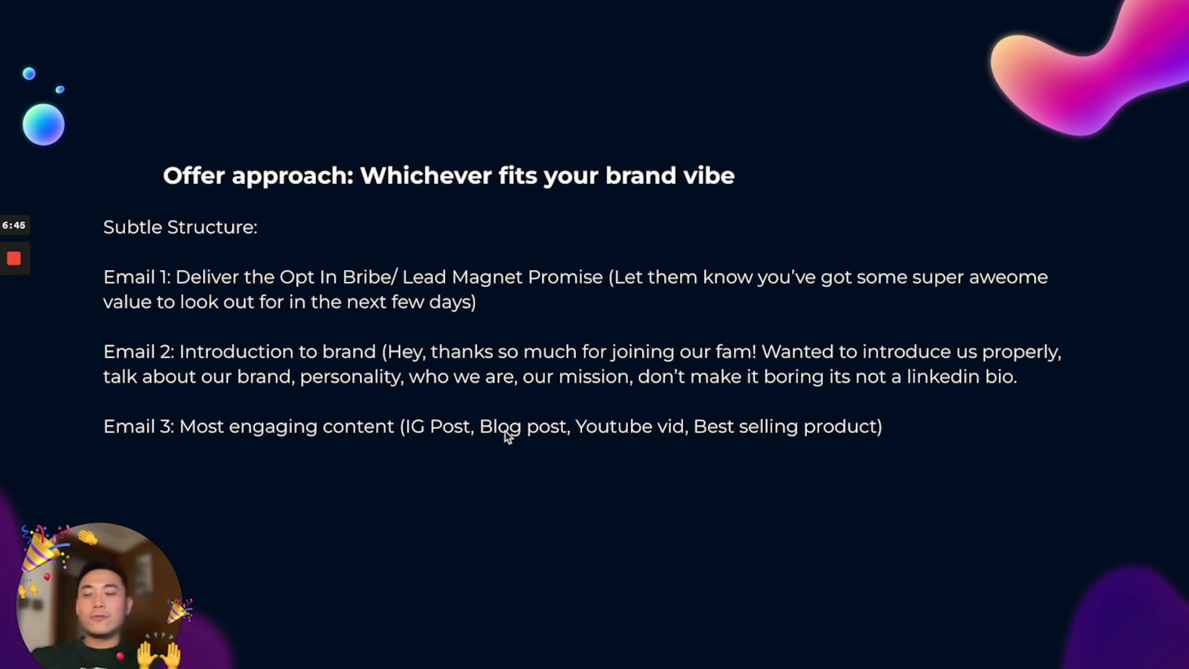
Step: Leave the presentation, switch to the Klaviyo flow creation page and search the flow templates for "welcome"
key(Escape)
click(376, 2)
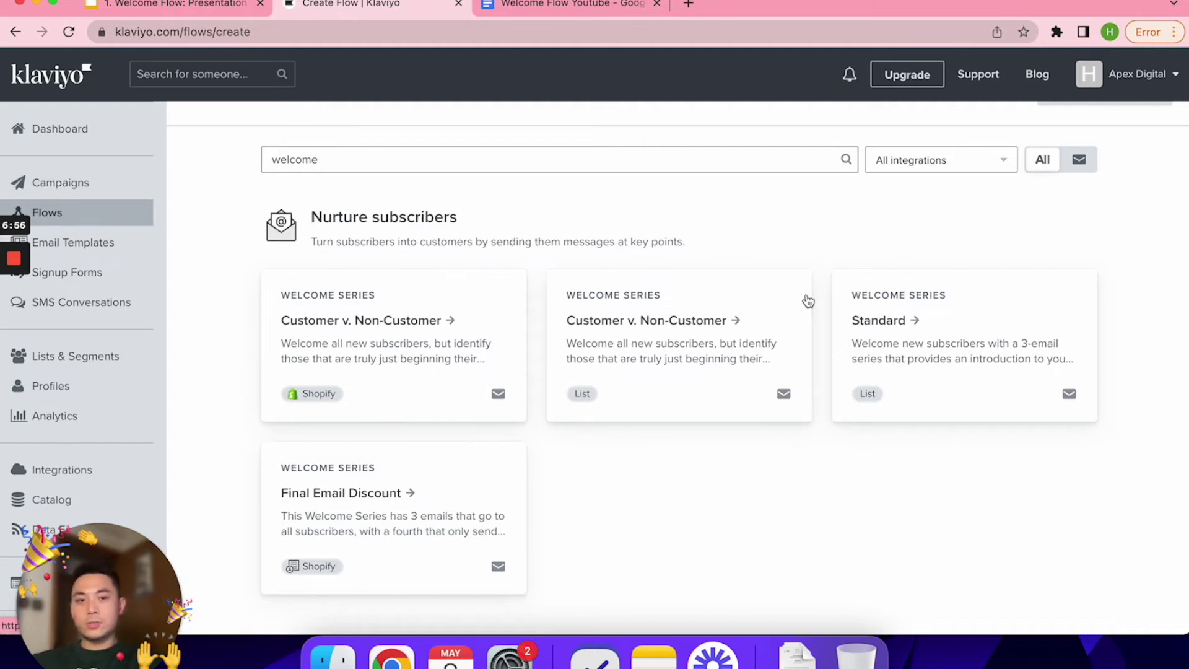
double_click(337, 154)
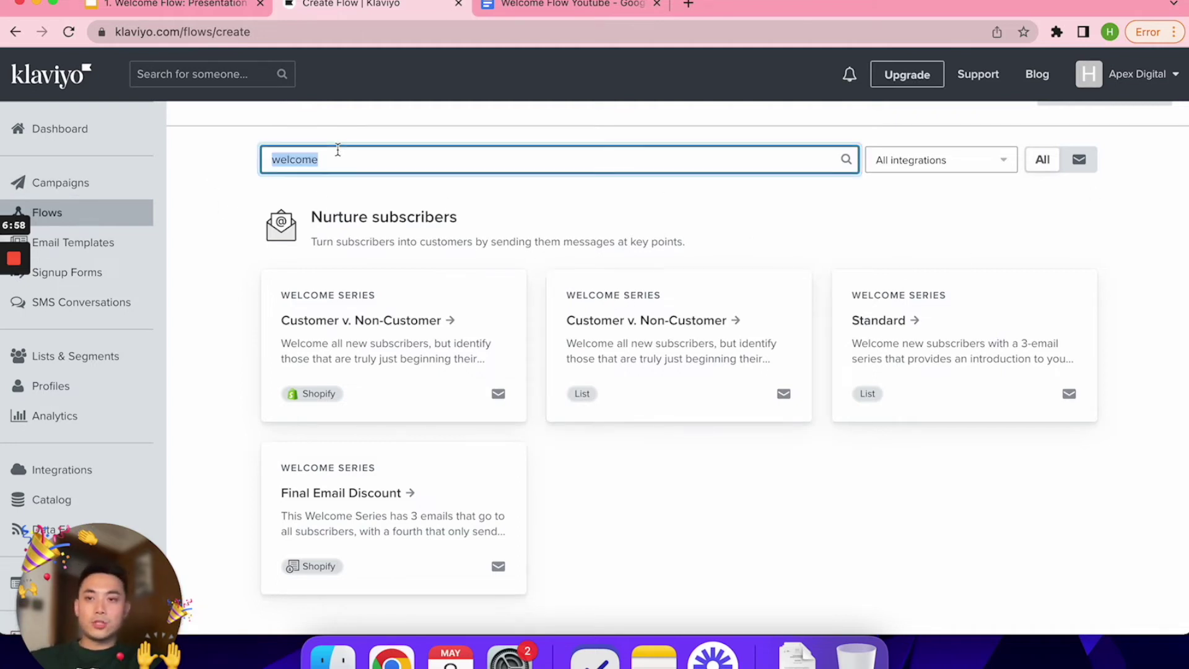
key(BackSpace)
text(welcome)
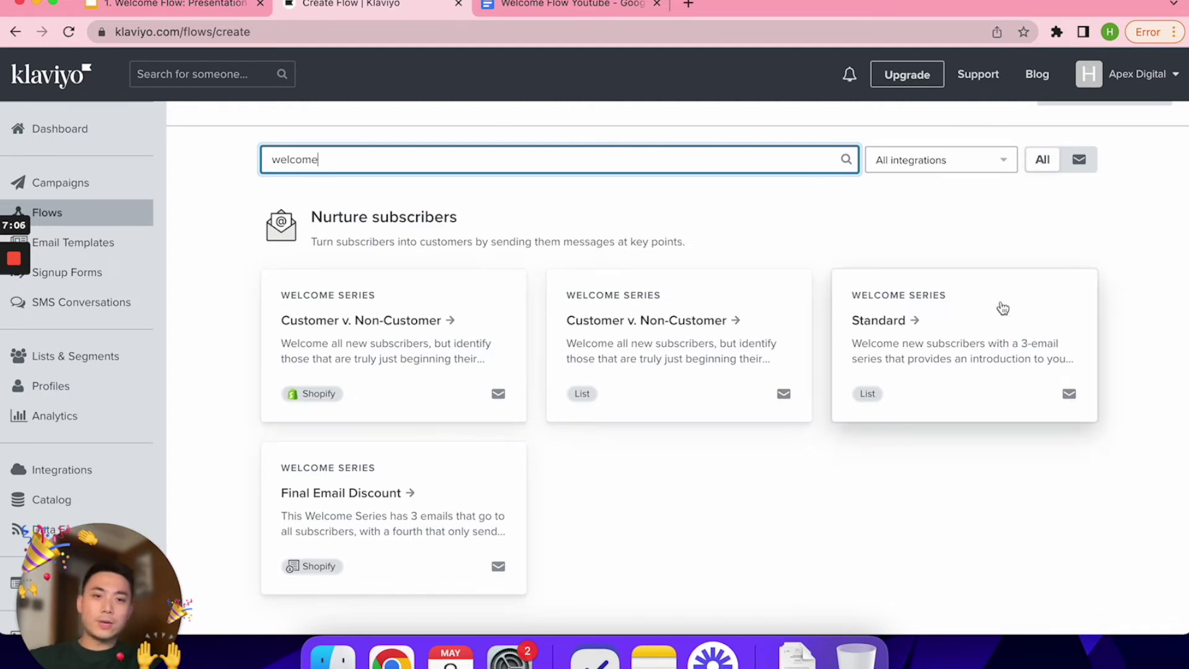
click(998, 345)
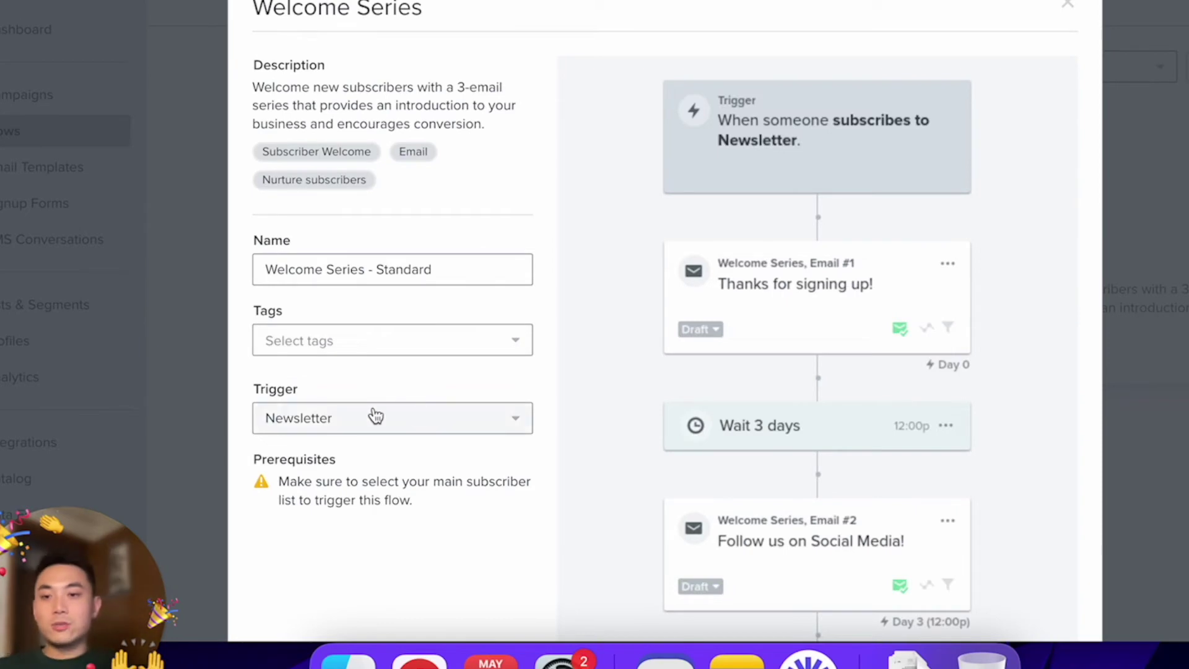
click(319, 417)
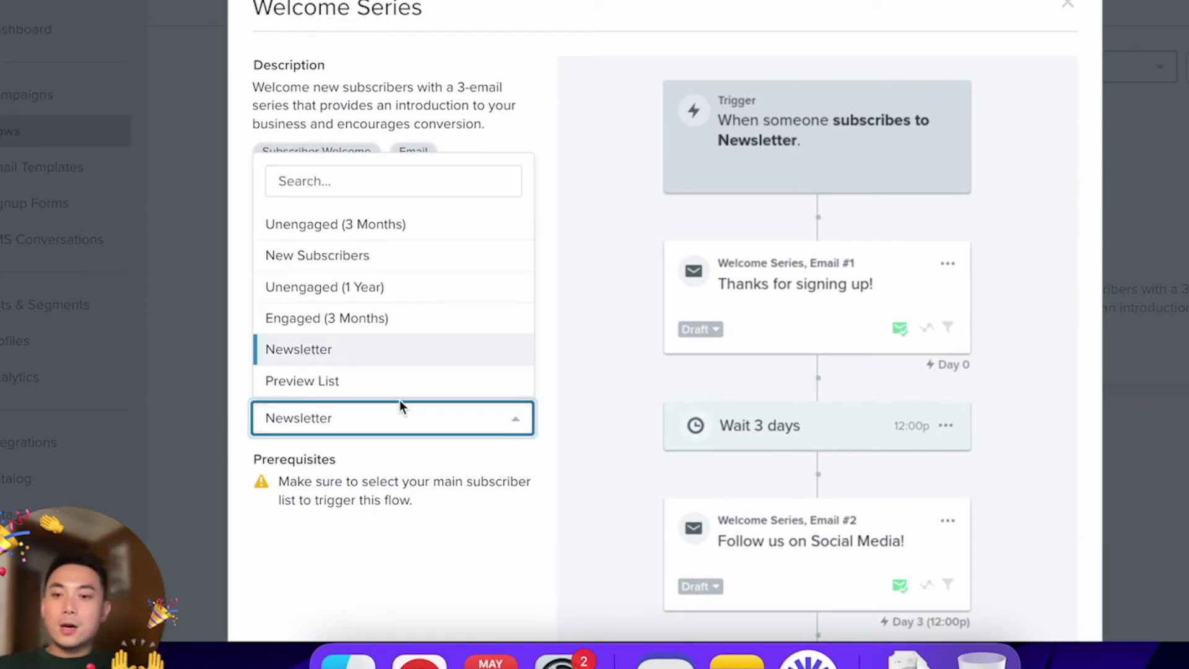
click(342, 358)
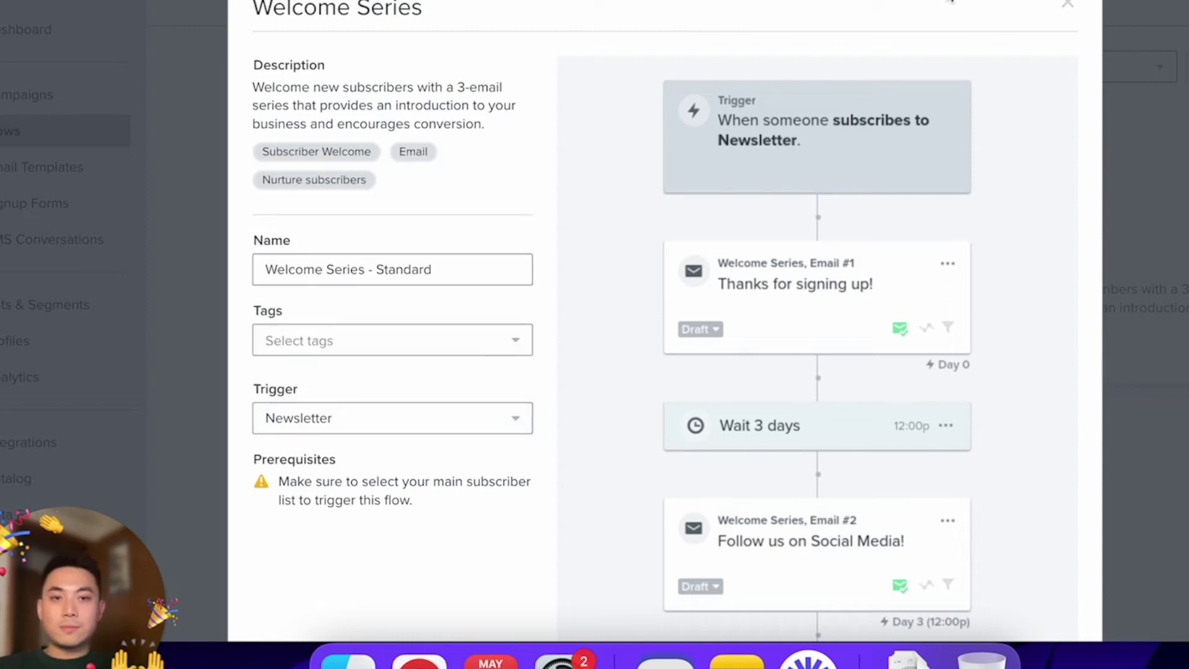
click(1068, 6)
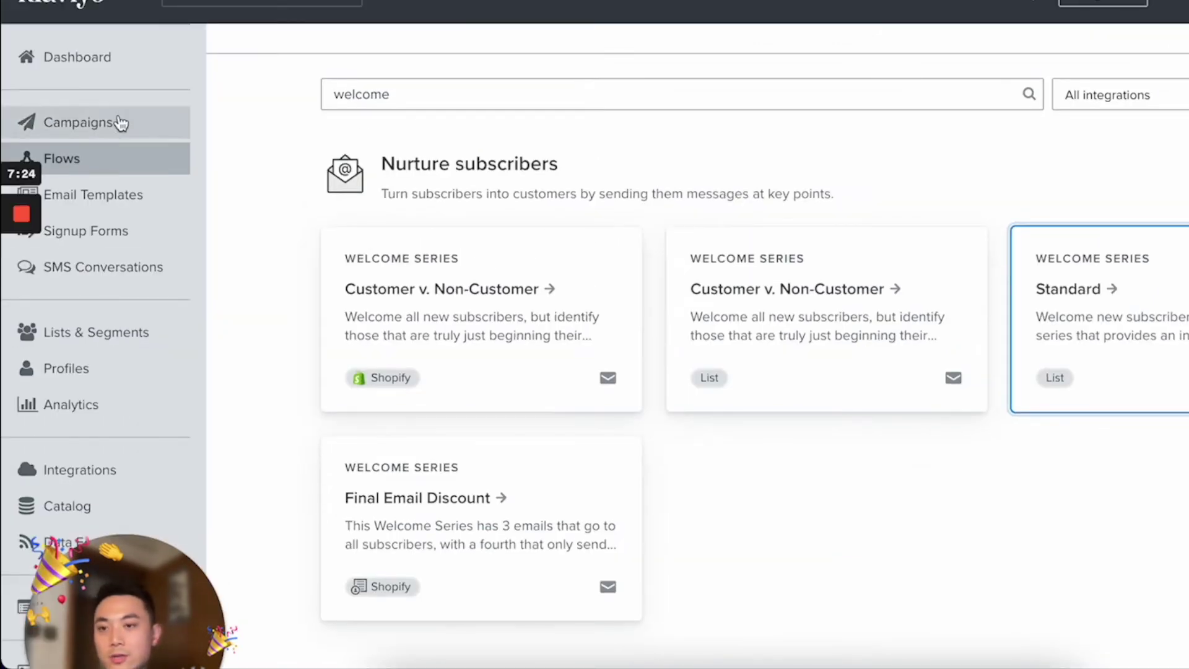
Step: Create a new list named "Signup Via Popup" in Lists & Segments without tags
click(104, 334)
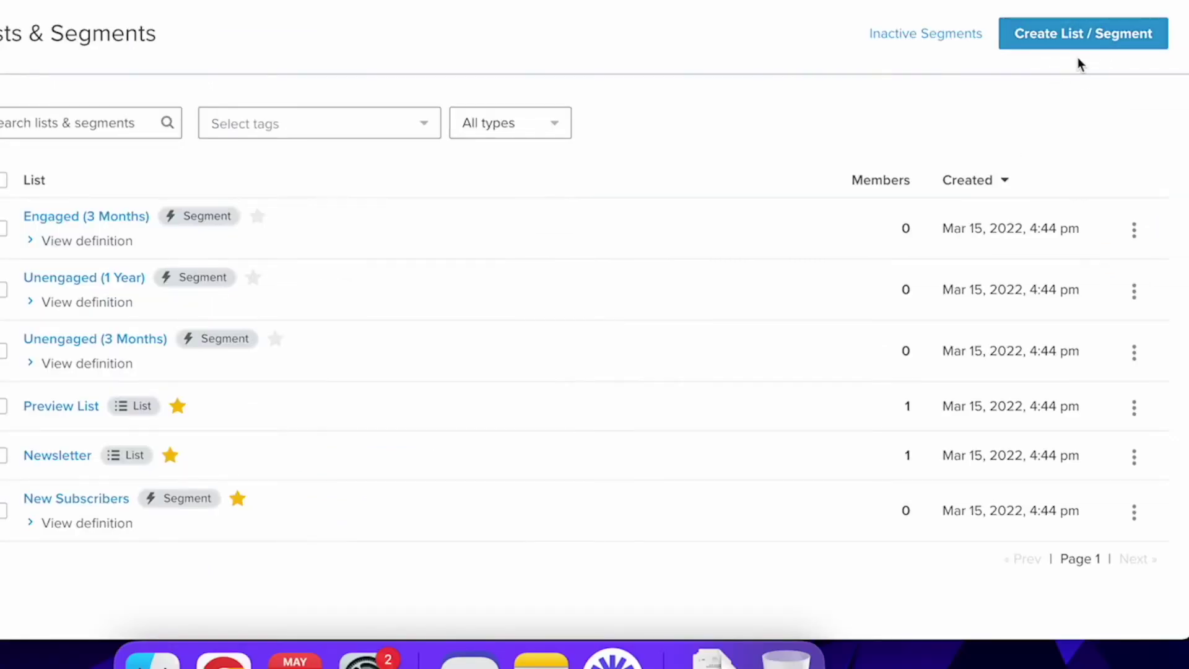
click(1088, 51)
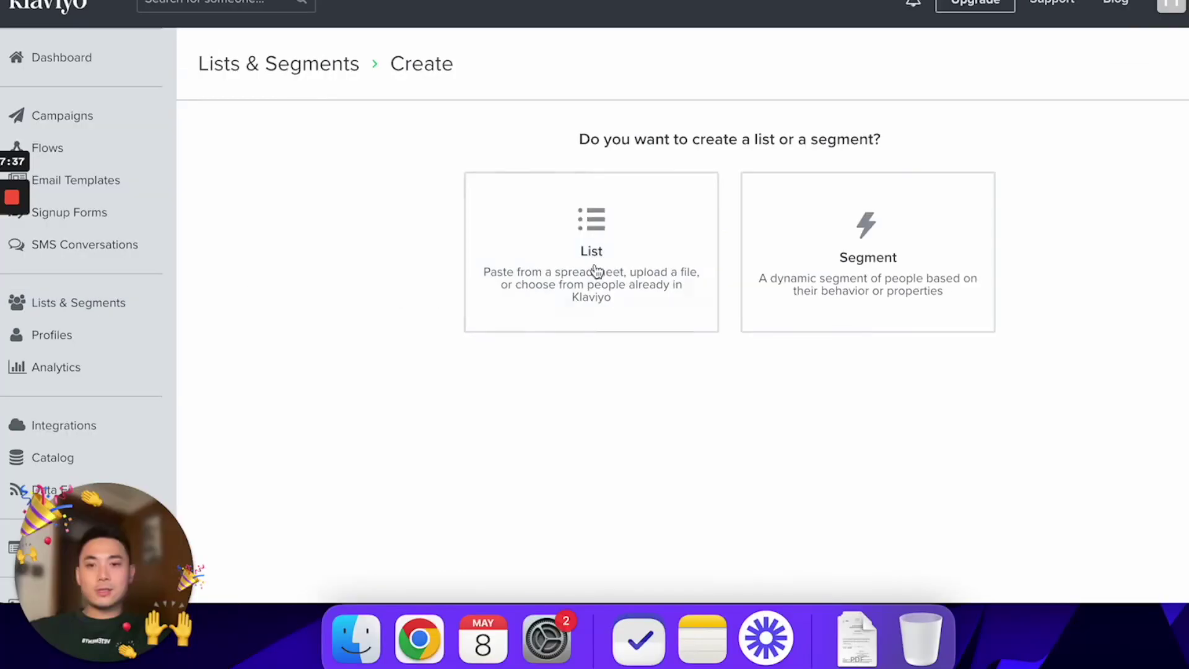
click(416, 268)
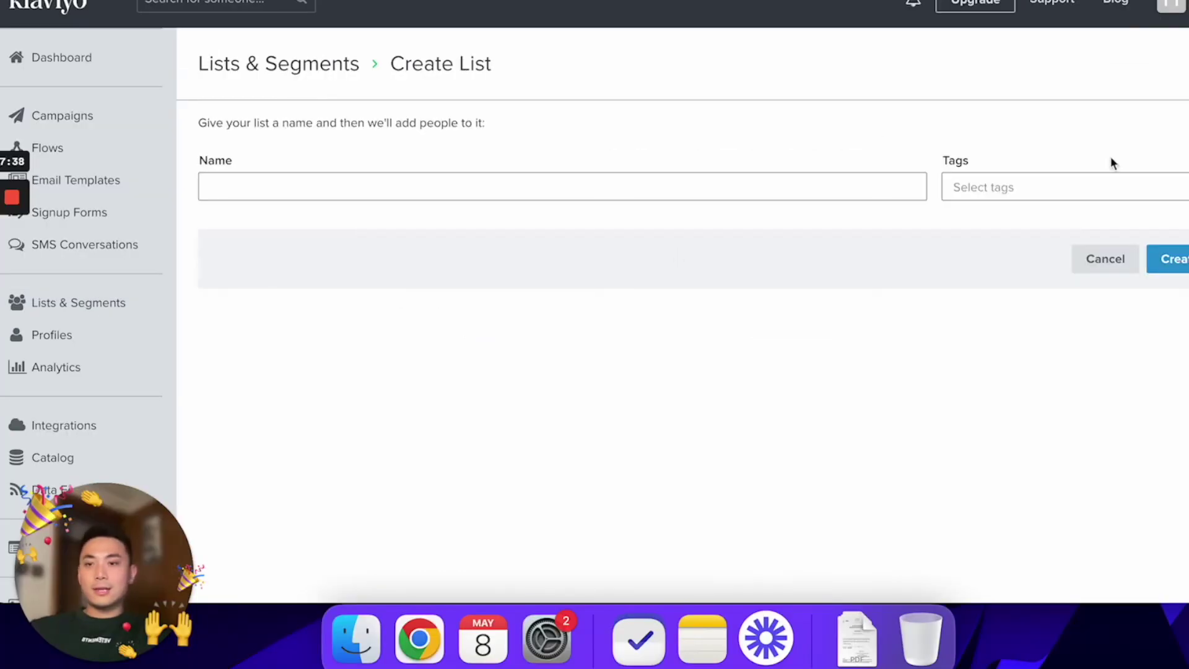
click(265, 194)
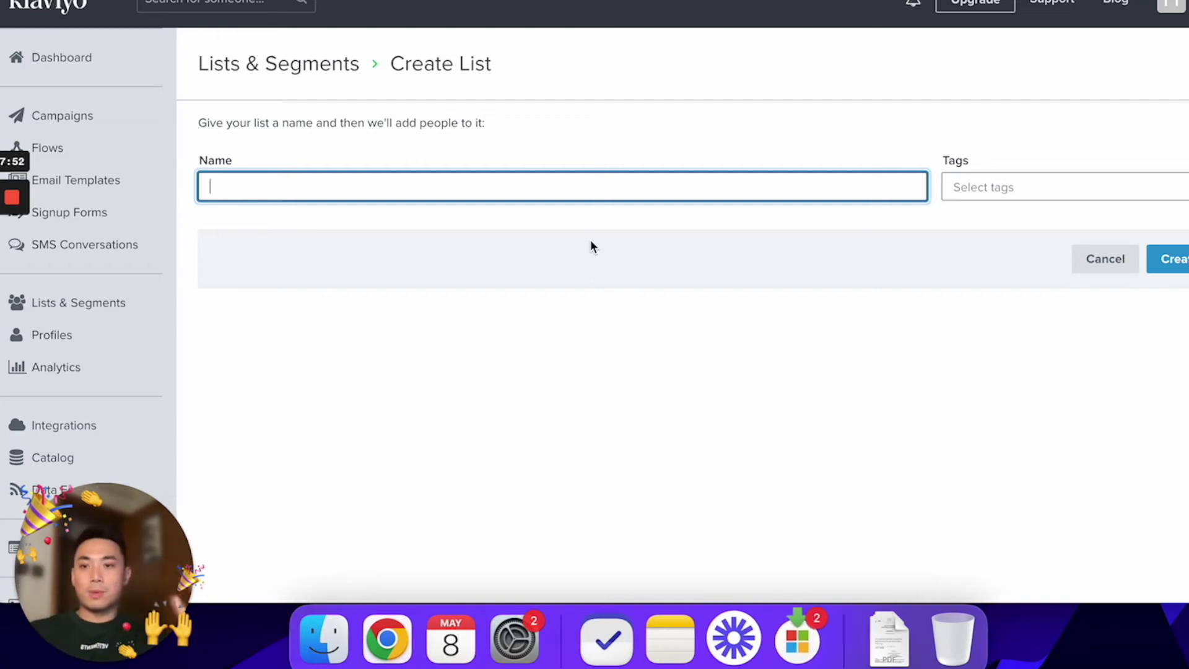
right_click(797, 638)
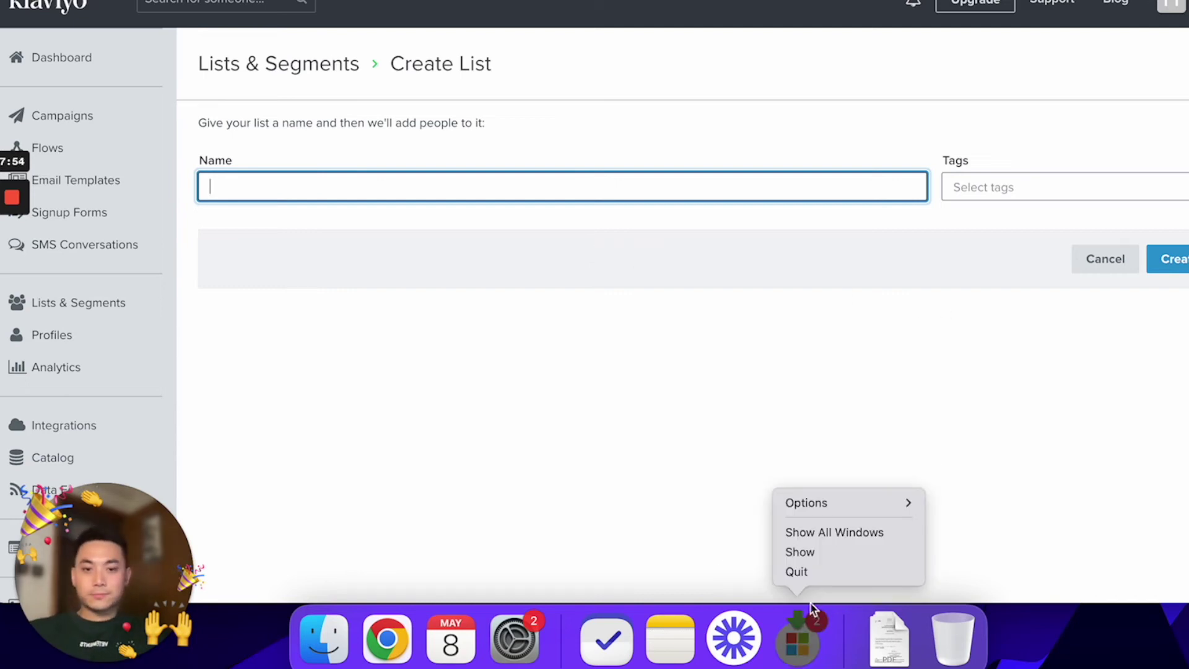
click(799, 572)
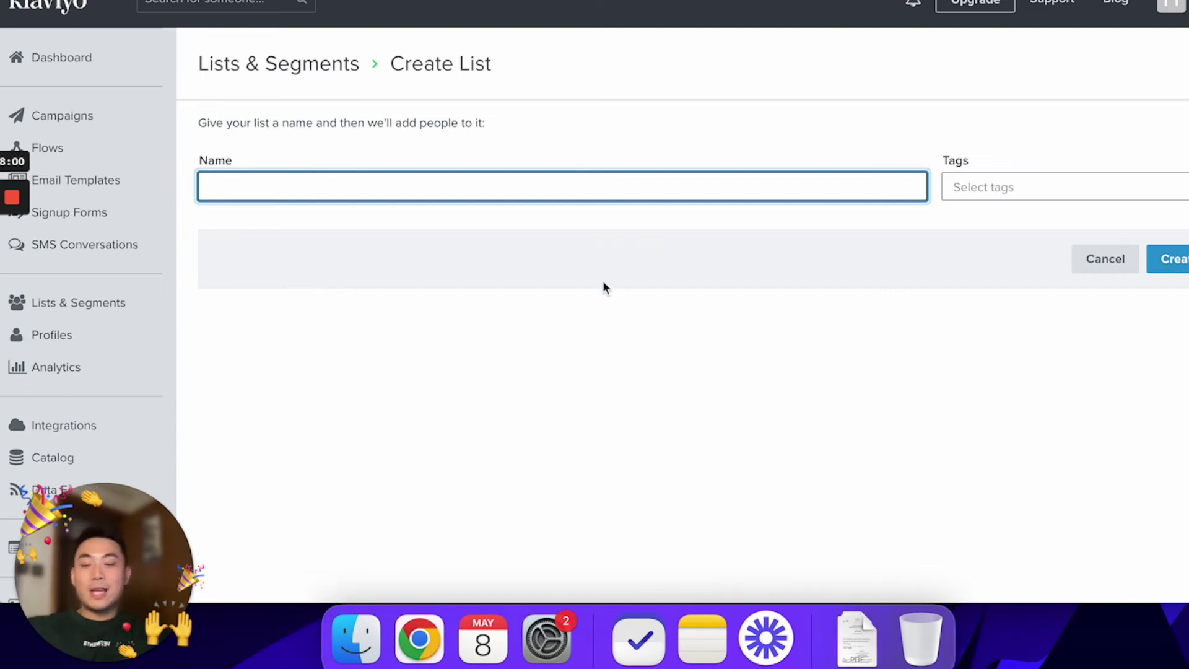
text(Signup Via )
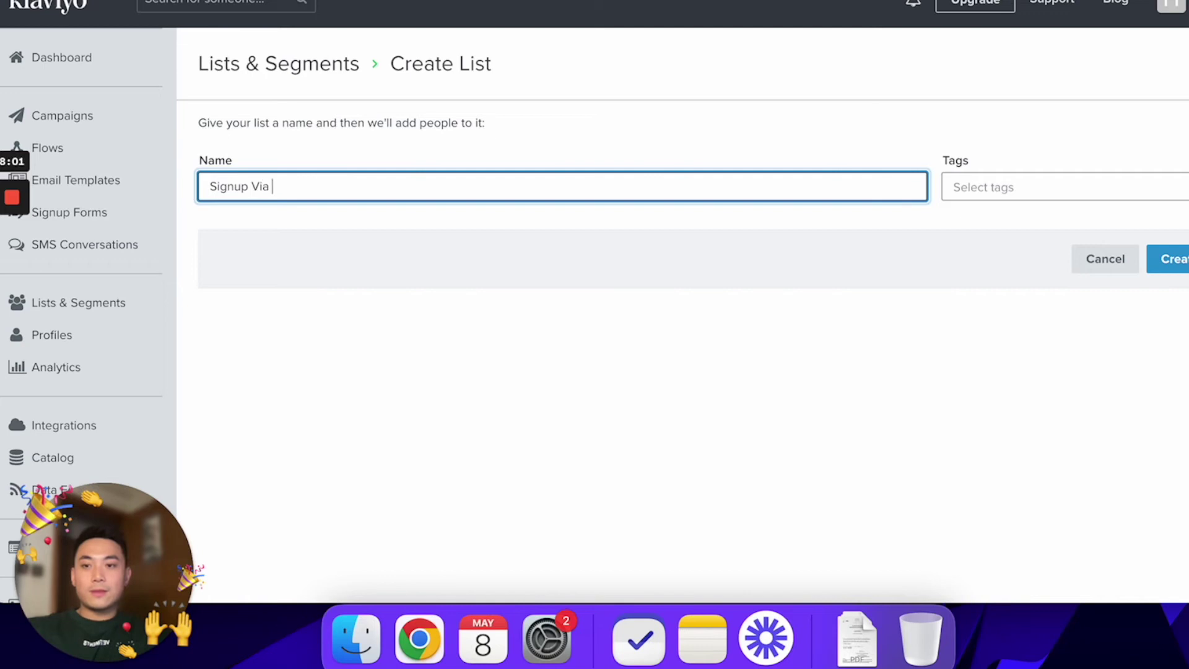
text(Popup)
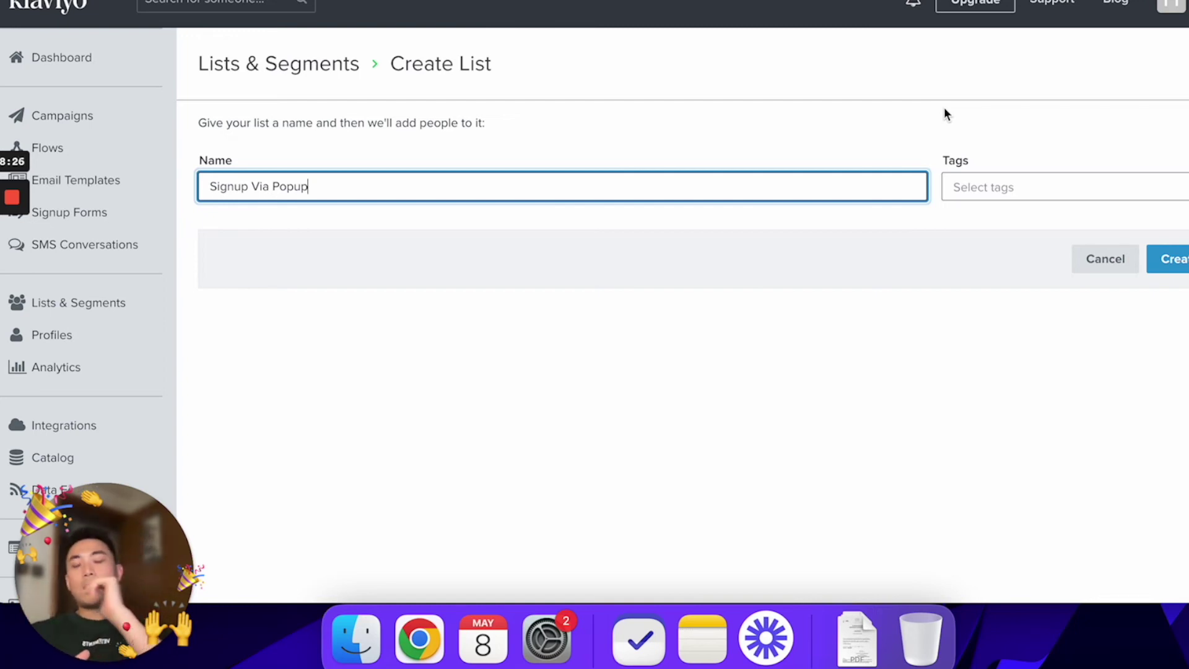
click(1021, 192)
click(1068, 337)
click(1171, 259)
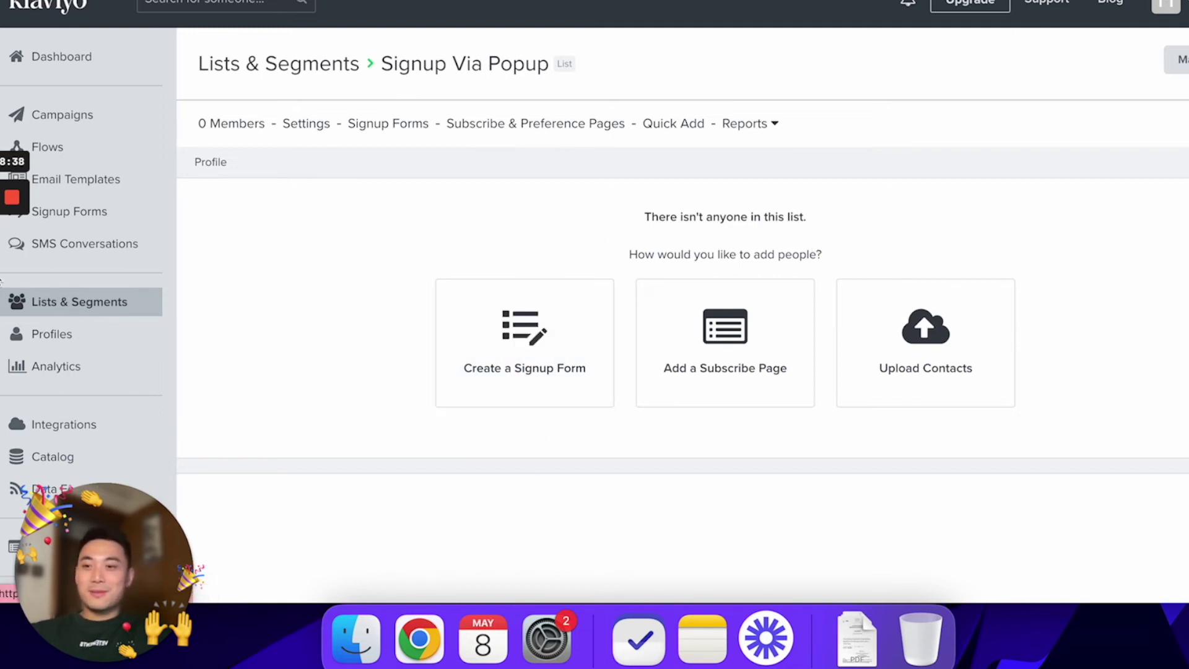
Step: Start a new flow by searching the templates for "welcome" and opening the Standard Welcome Series
click(100, 164)
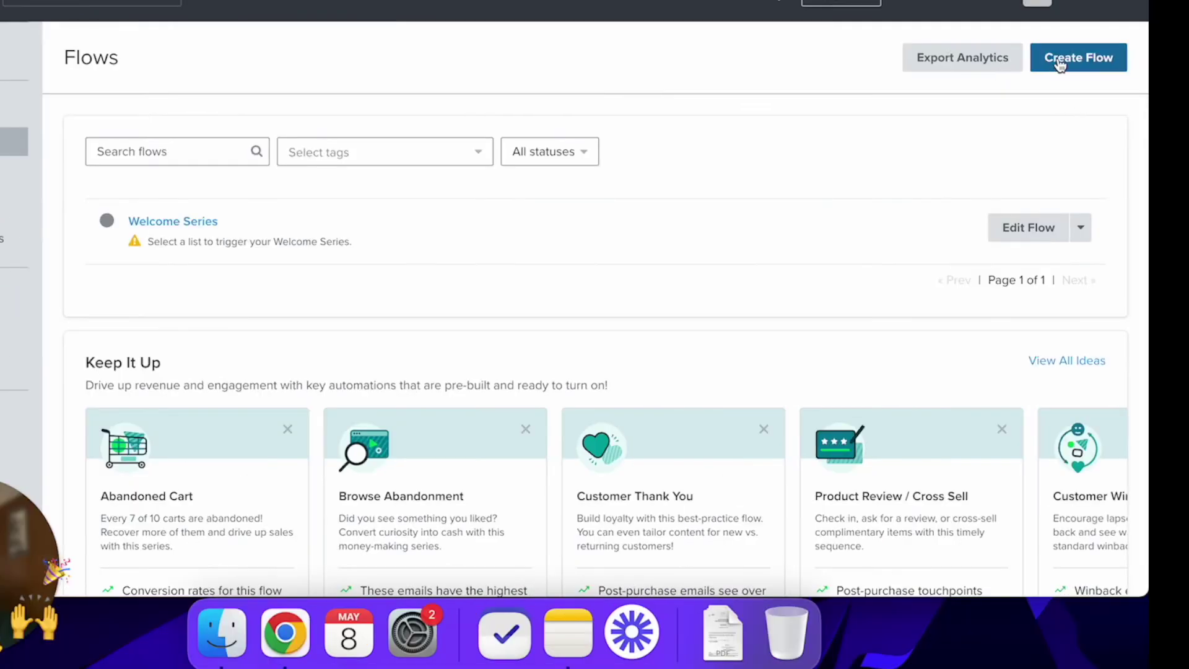
click(1180, 64)
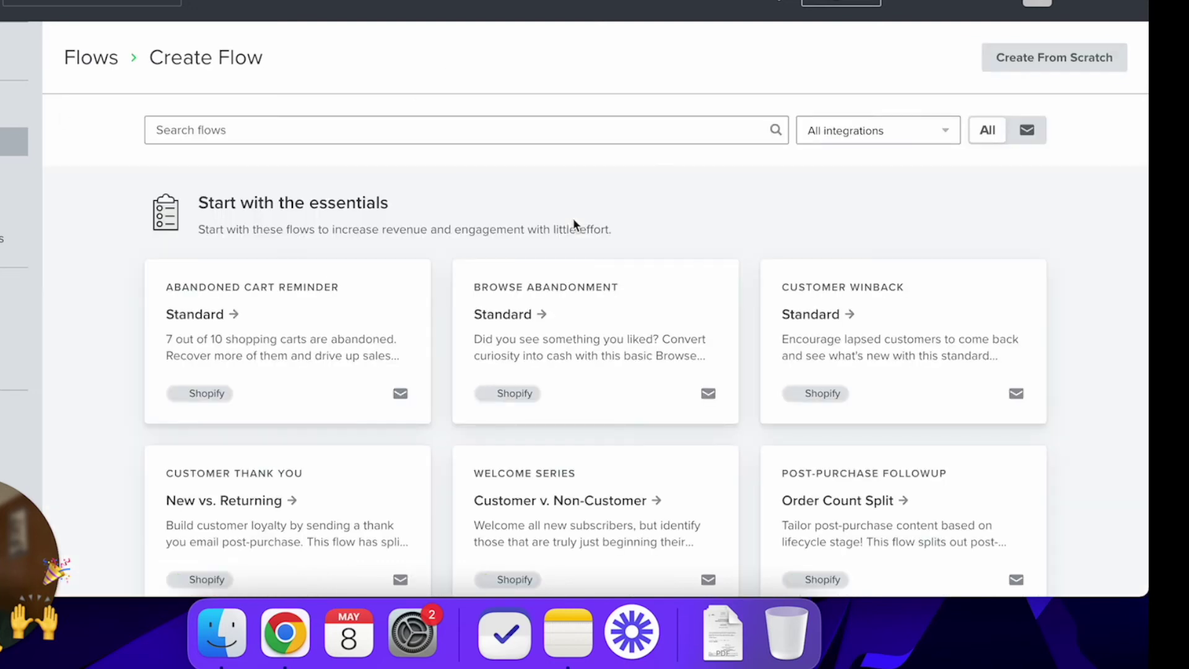
click(324, 128)
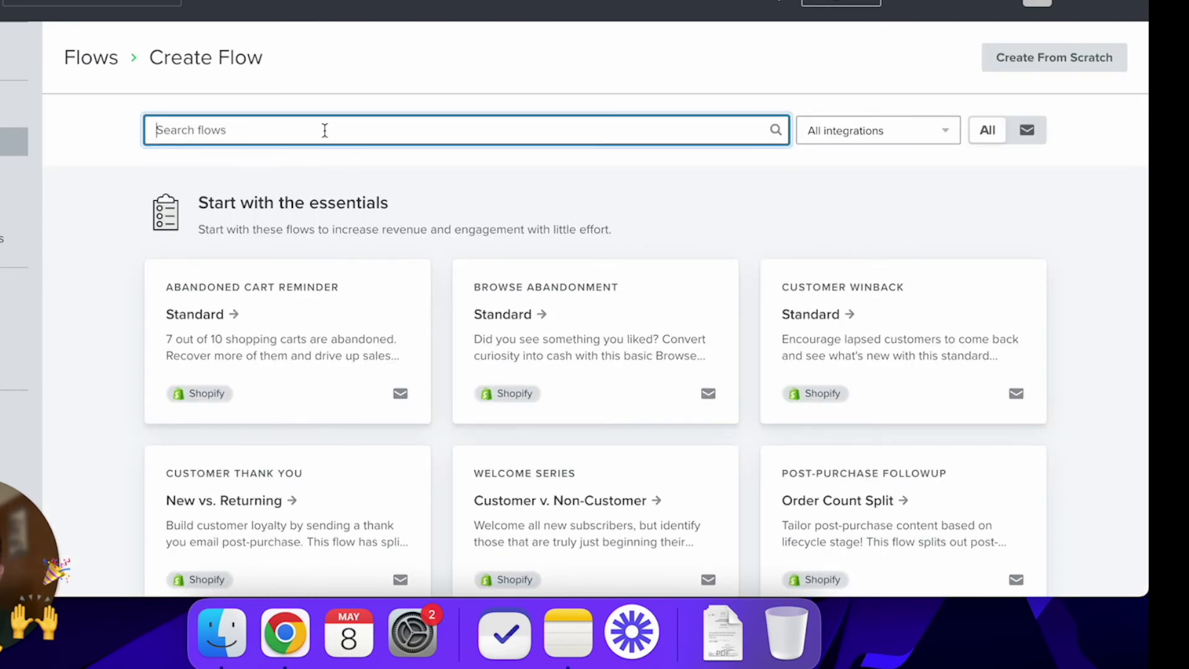
text(welcome)
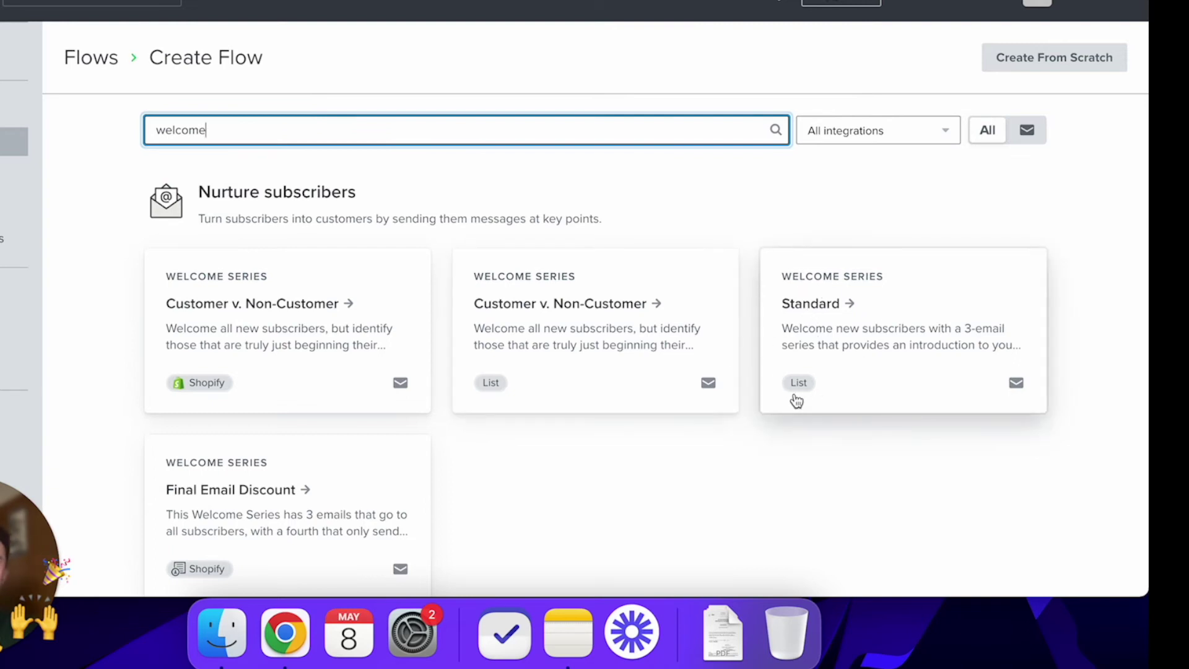
click(954, 366)
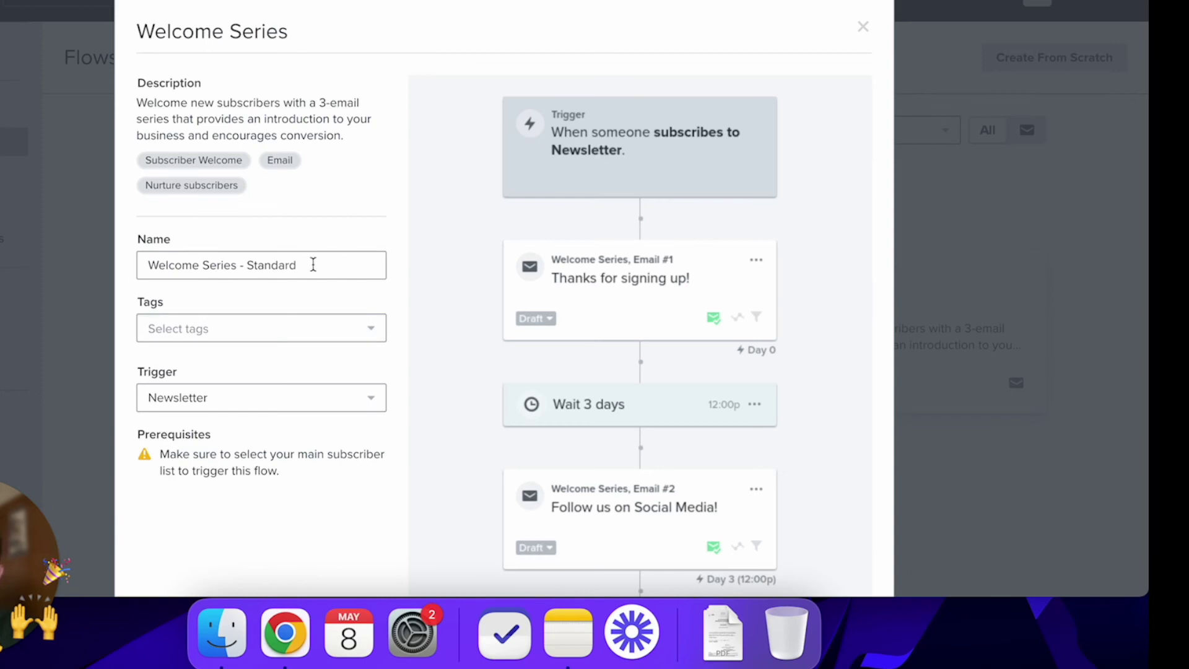
Step: Name the flow "Welcome Flow - Signup Via Popup", set its trigger to the Signup Via Popup list and create it
double_click(313, 265)
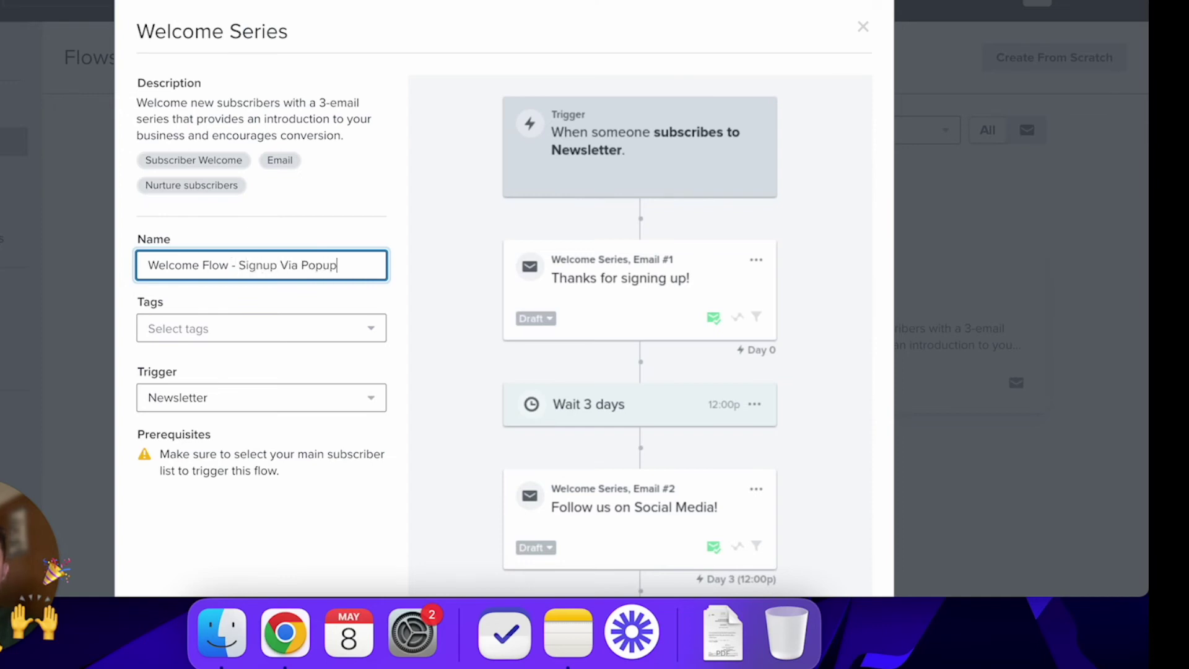
click(251, 399)
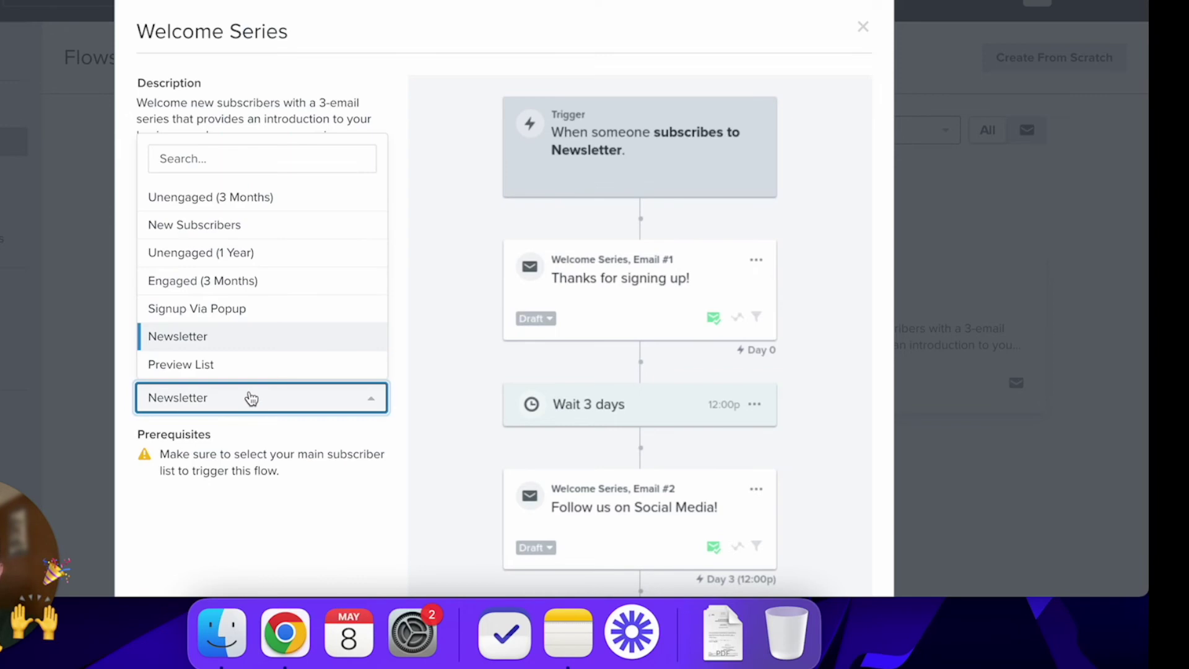
scroll(237, 305, down, 2)
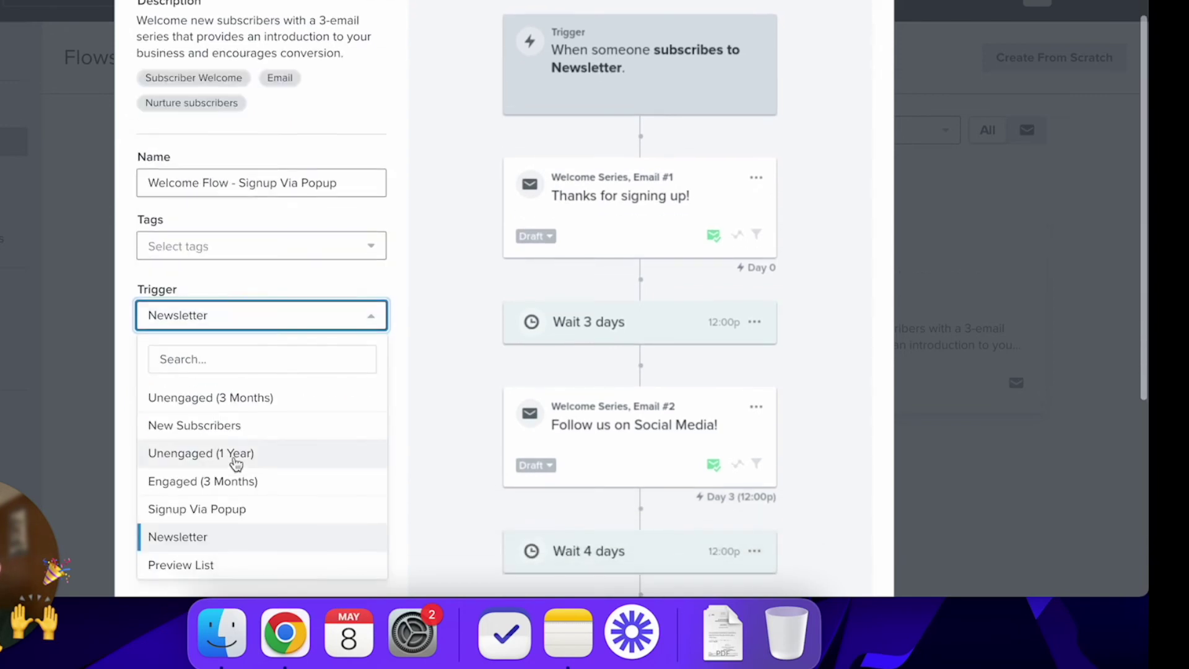
scroll(236, 541, down, 3)
click(234, 402)
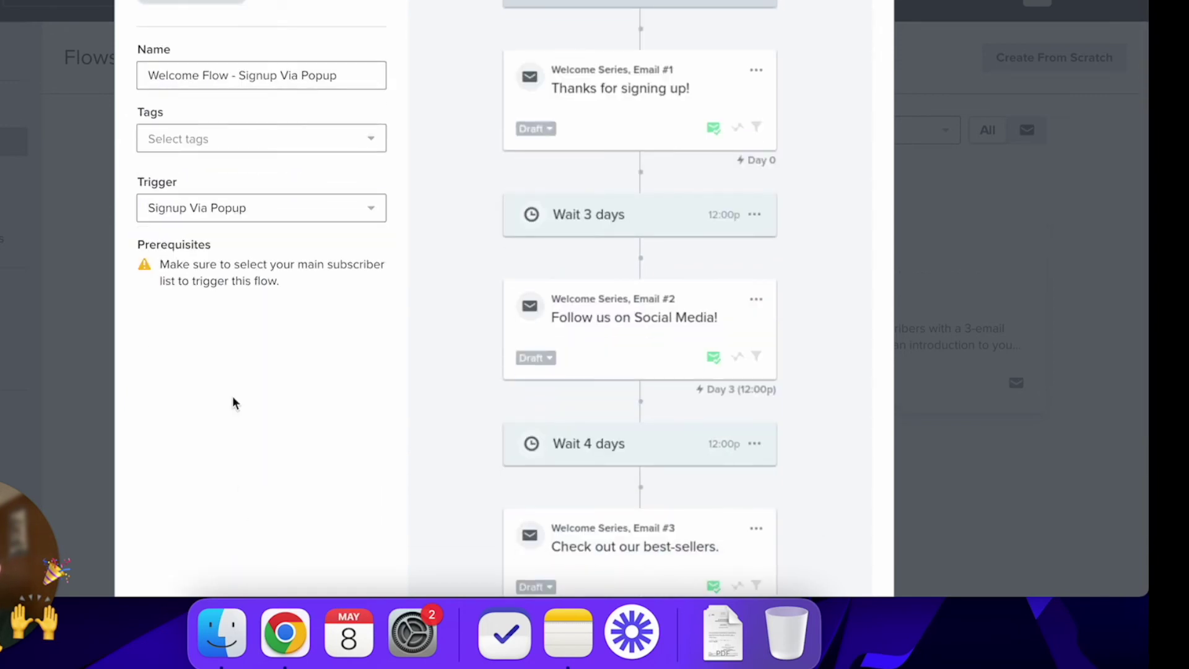
scroll(481, 346, up, 3)
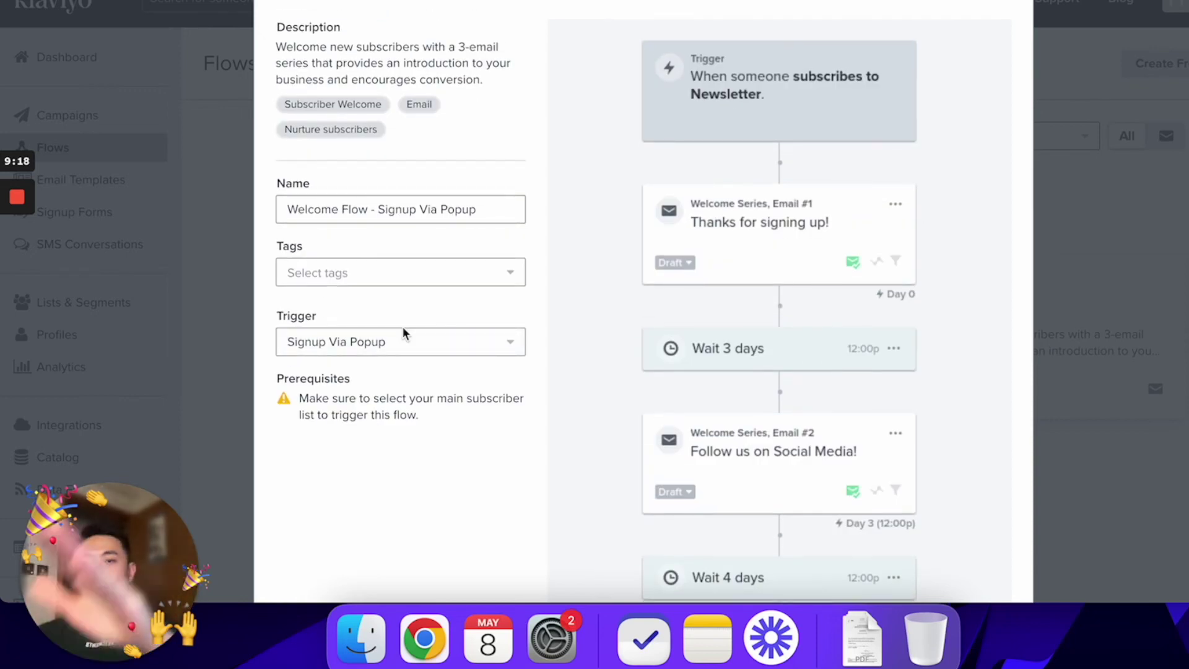
scroll(532, 432, down, 5)
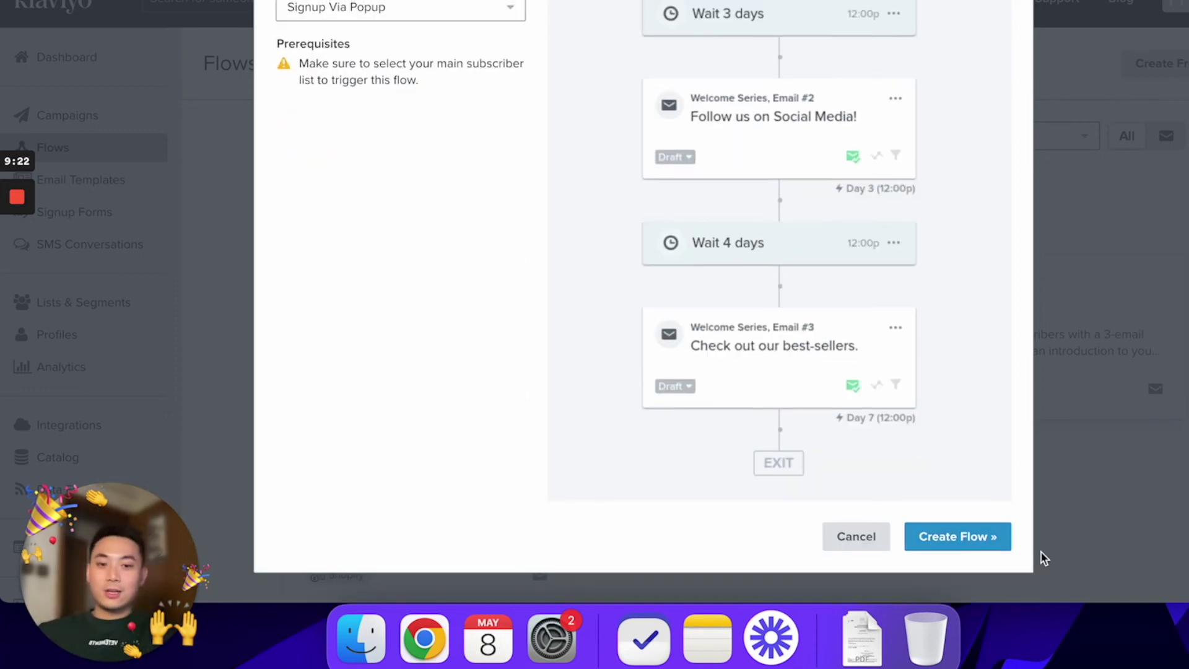
click(996, 537)
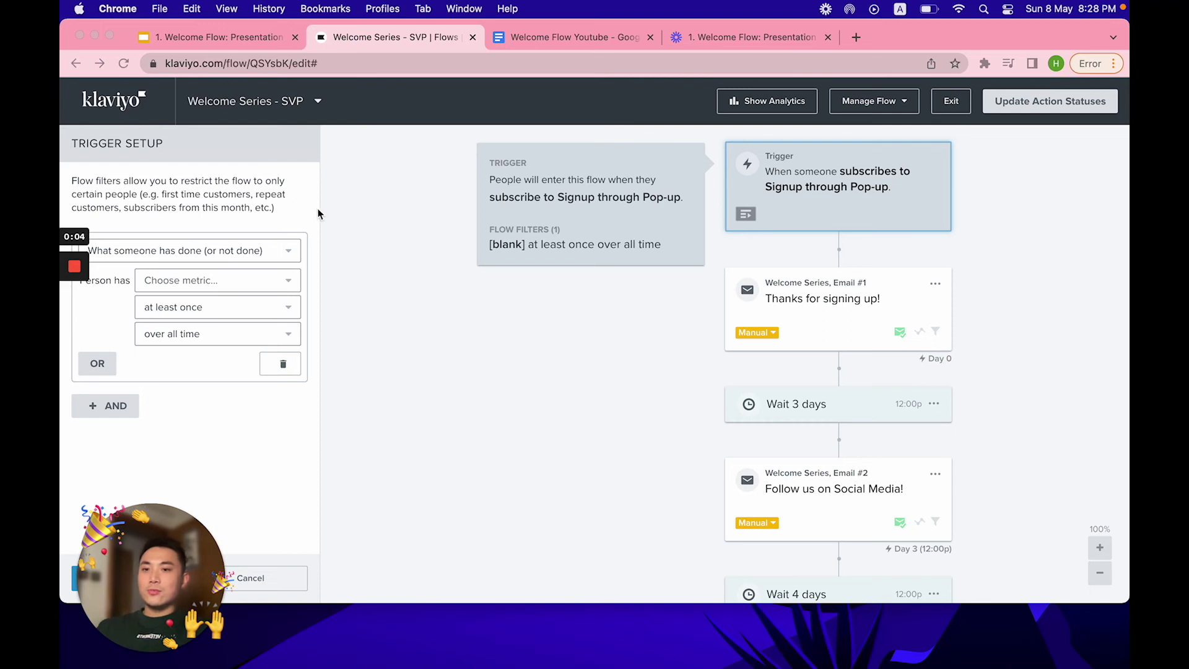
Step: Base the flow filter on what someone has done (or not done), with Shopify's Placed Order as the metric
click(223, 259)
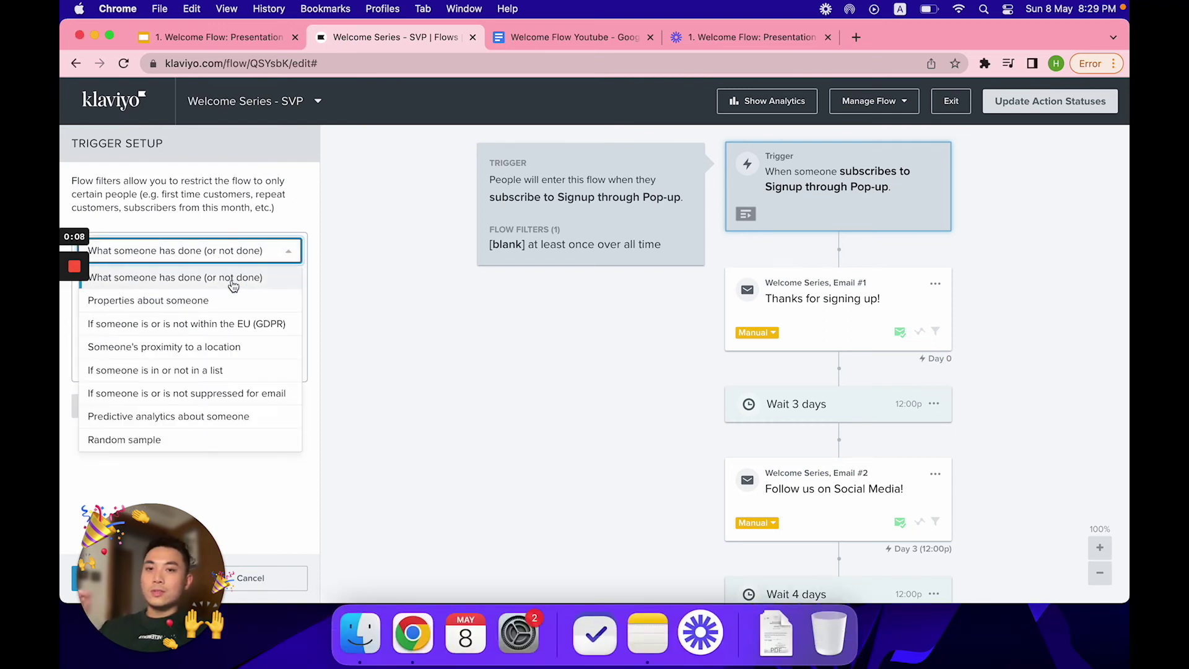
click(233, 279)
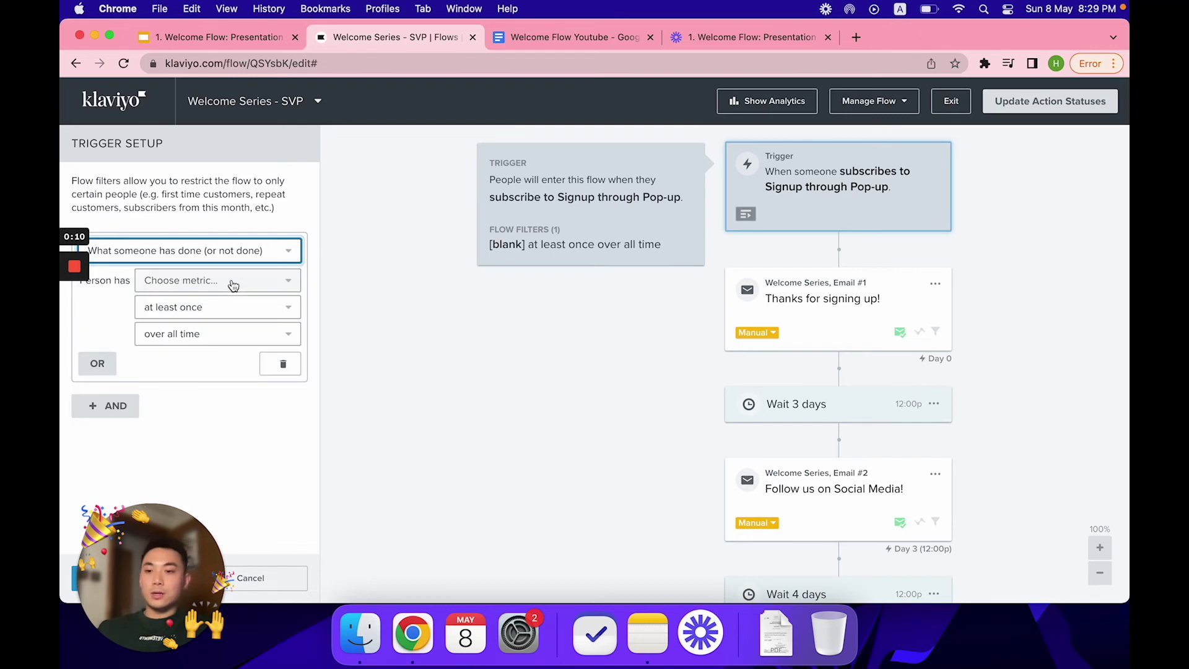
click(223, 286)
text(plac)
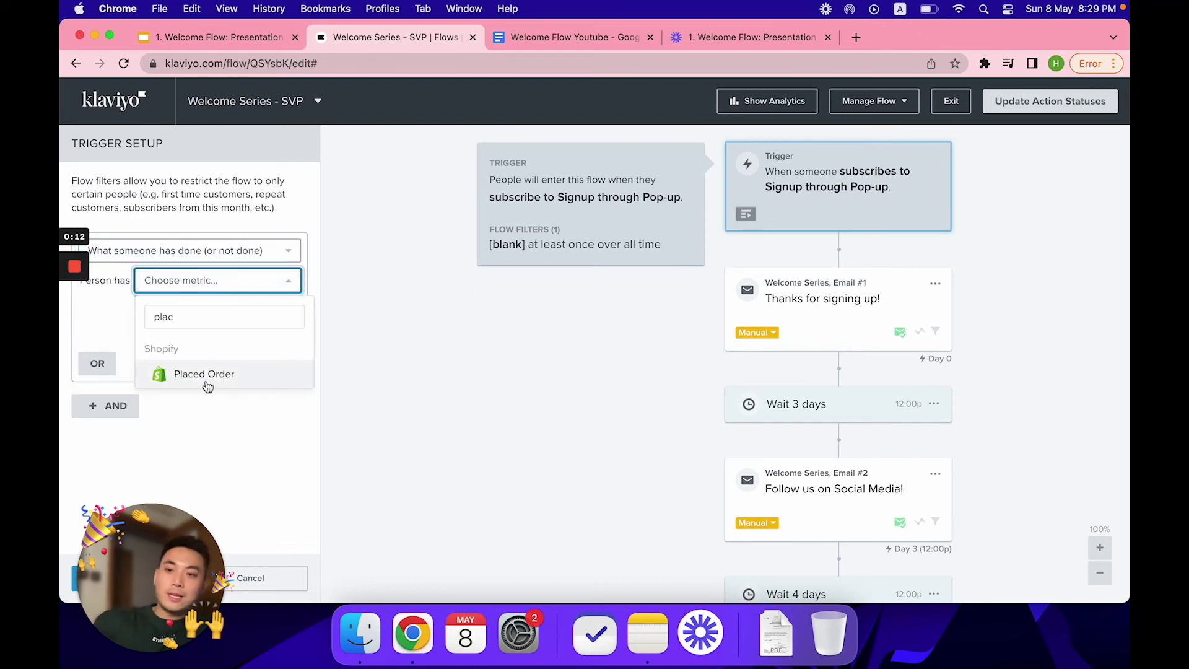
click(176, 322)
key(BackSpace)
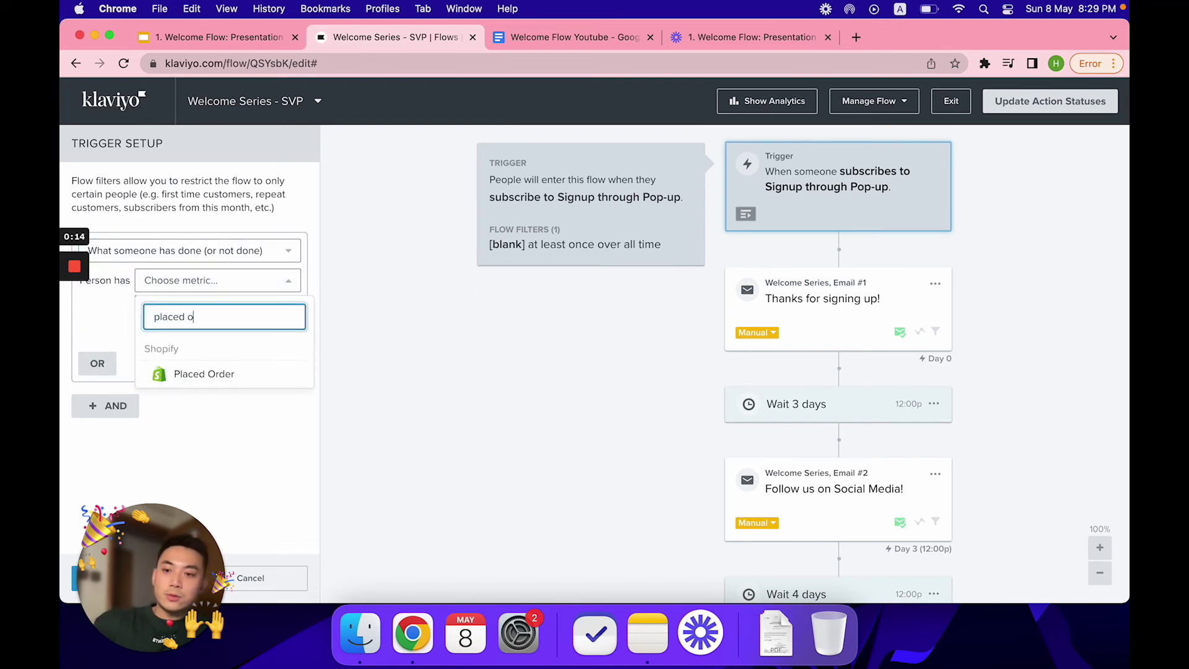
click(194, 373)
Step: Set the Placed Order filter to zero times since starting this flow and save it
click(195, 317)
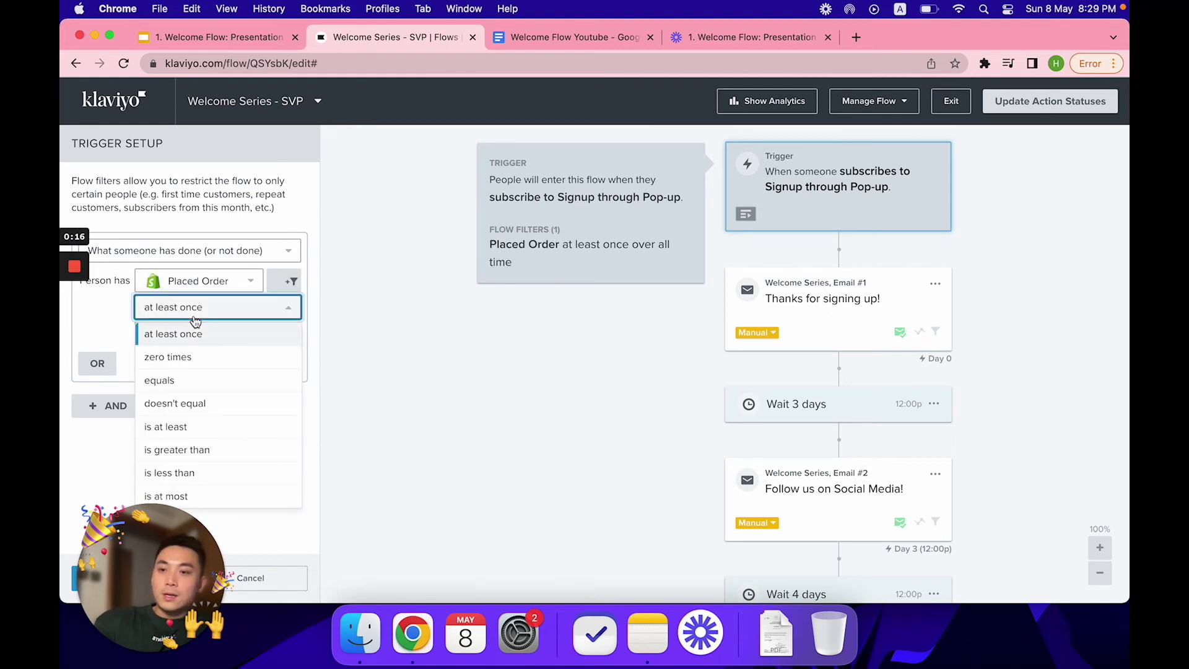
click(192, 364)
click(249, 337)
click(254, 497)
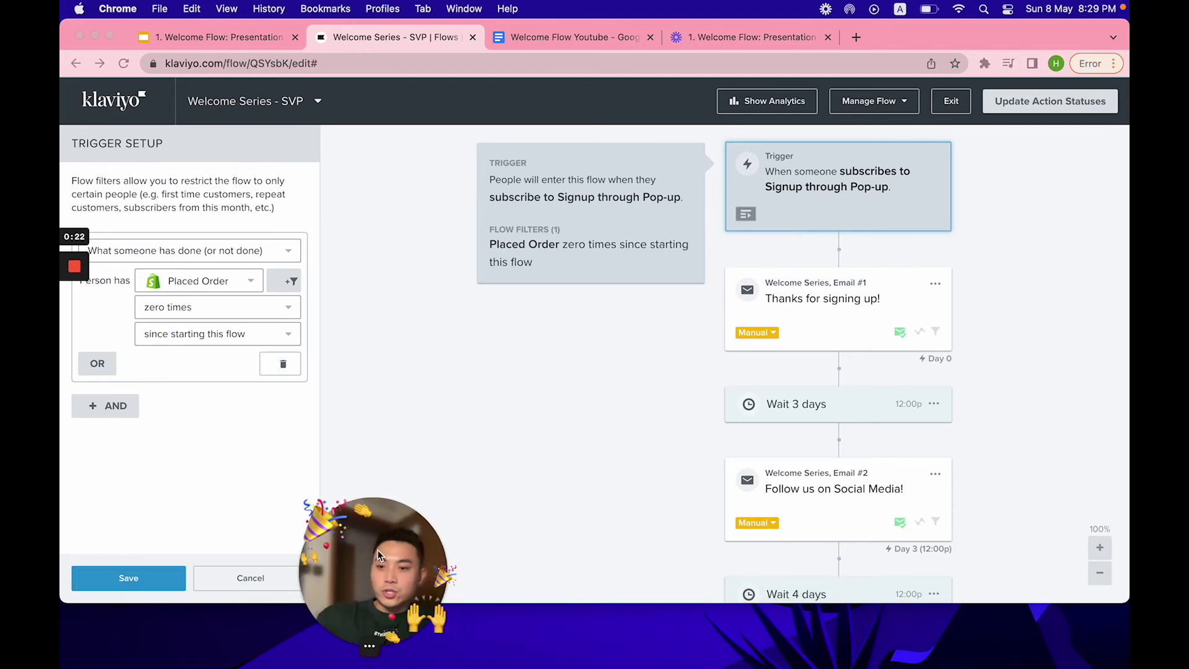
click(132, 579)
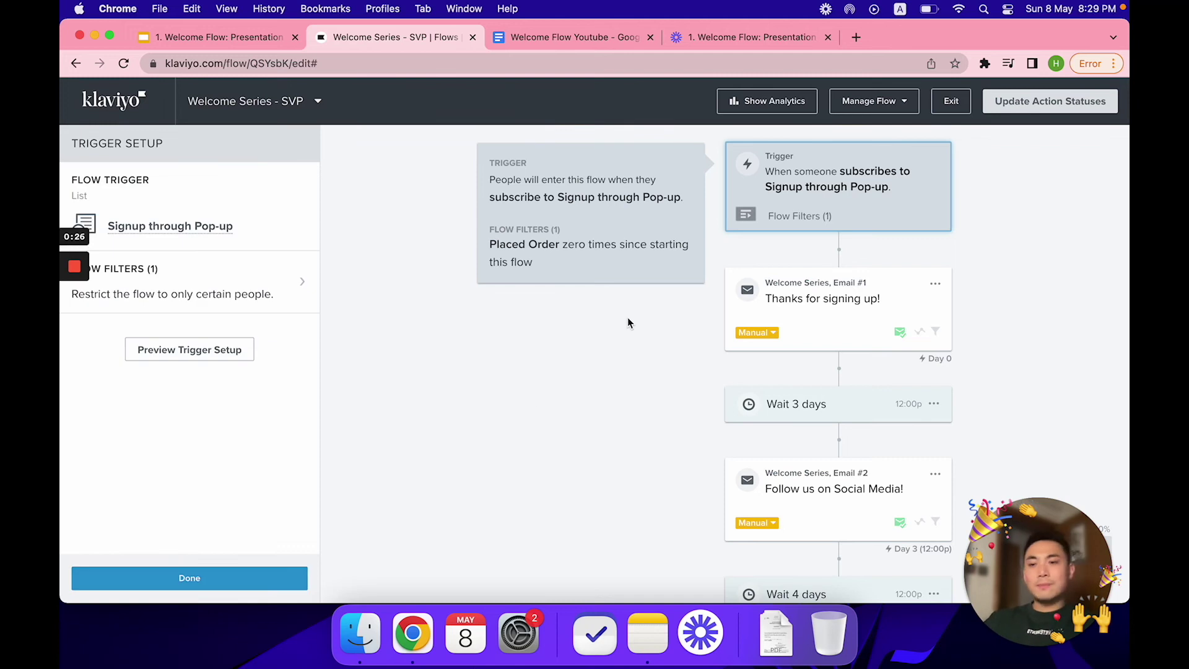
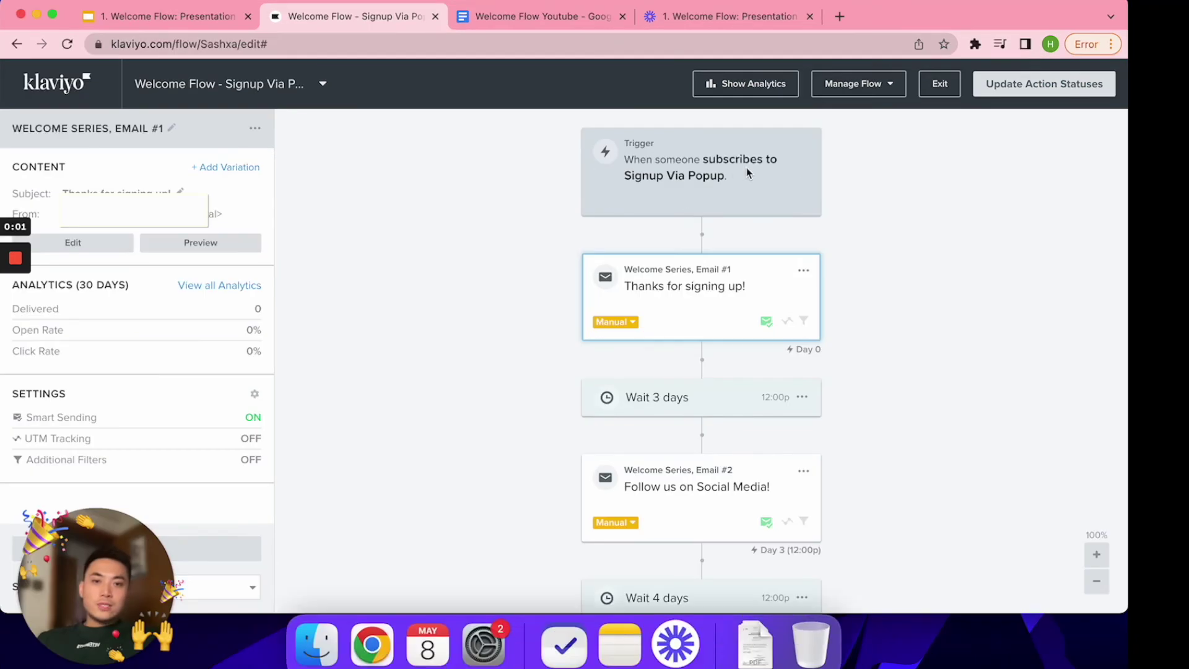
Step: In Welcome Series, Email #1 of the Signup Via Popup flow, enable UTM tracking and disable Smart Sending
click(784, 179)
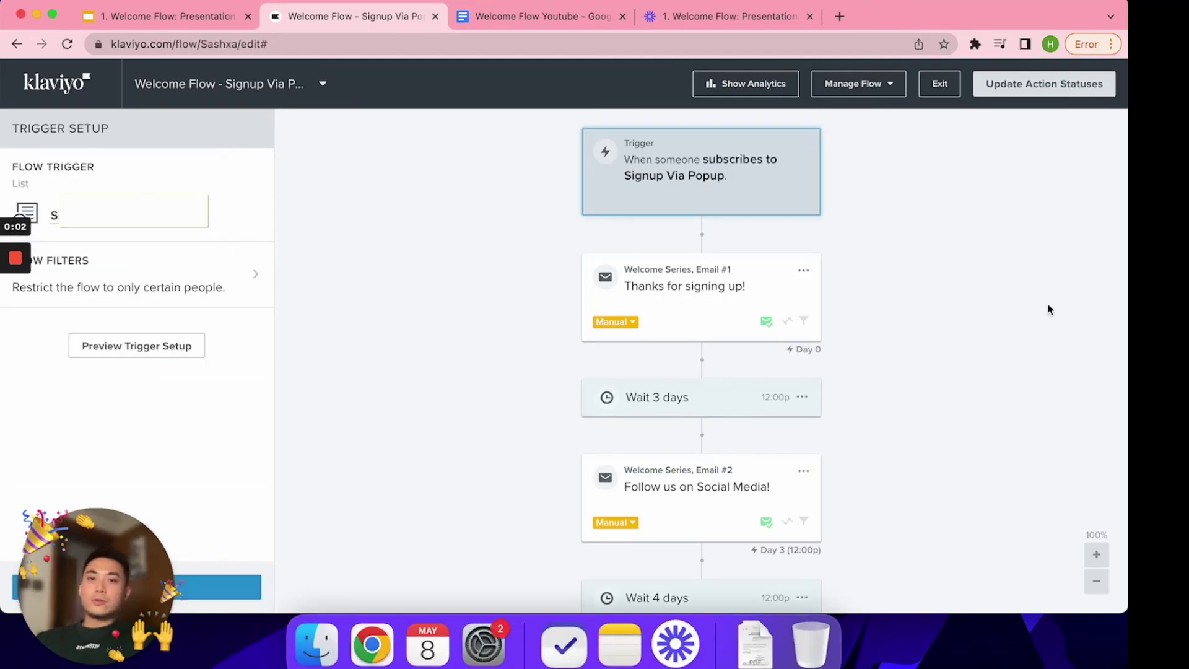
scroll(787, 347, down, 3)
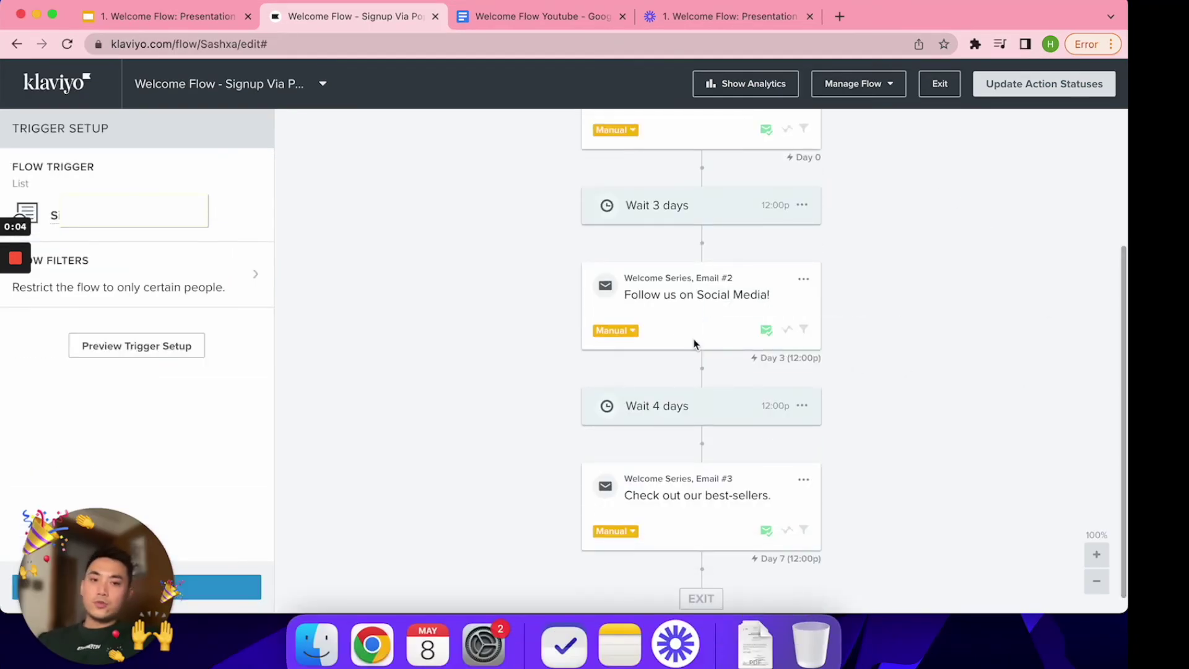
scroll(786, 345, up, 3)
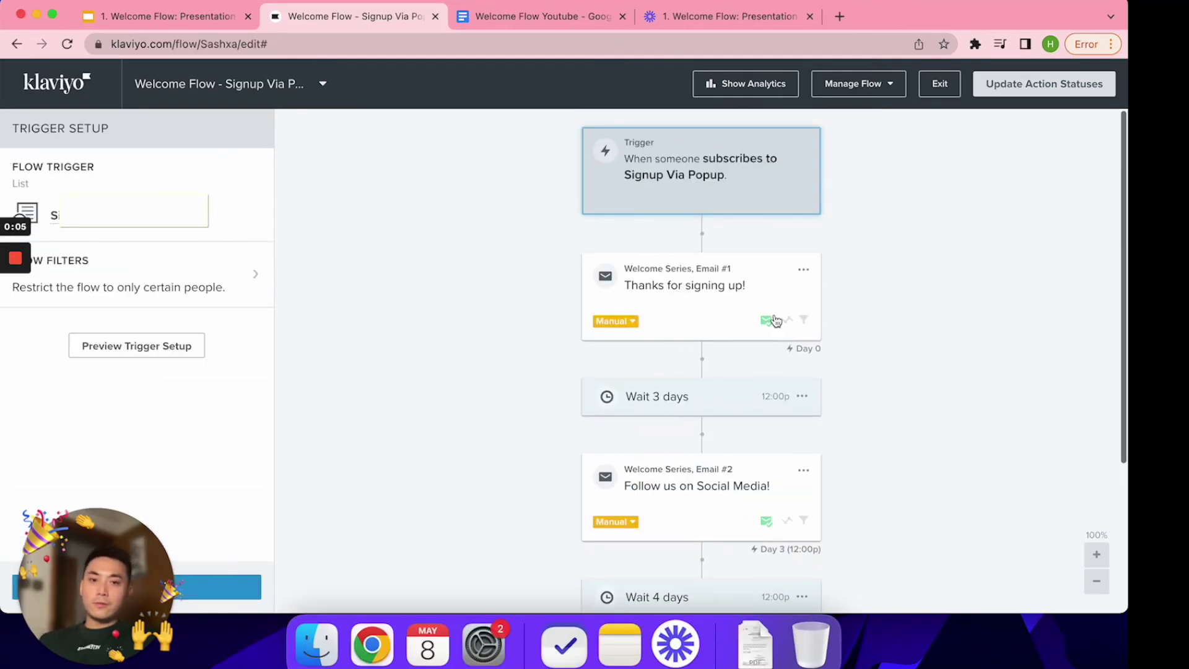
click(713, 316)
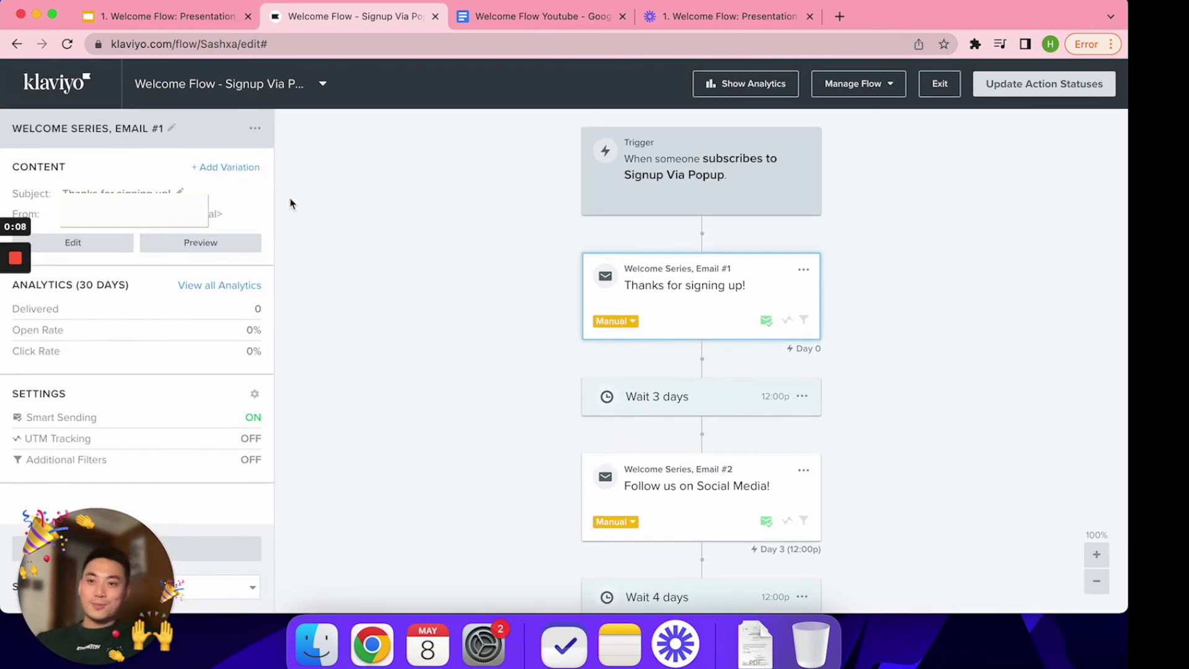
drag(147, 576, 1083, 570)
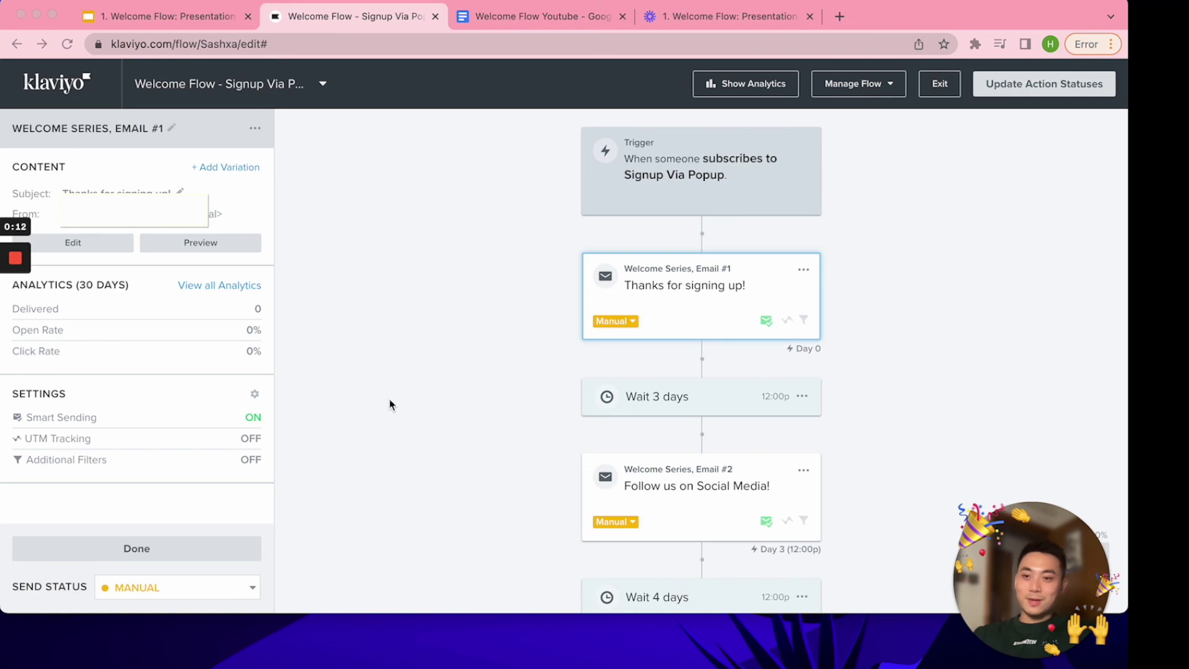
click(253, 400)
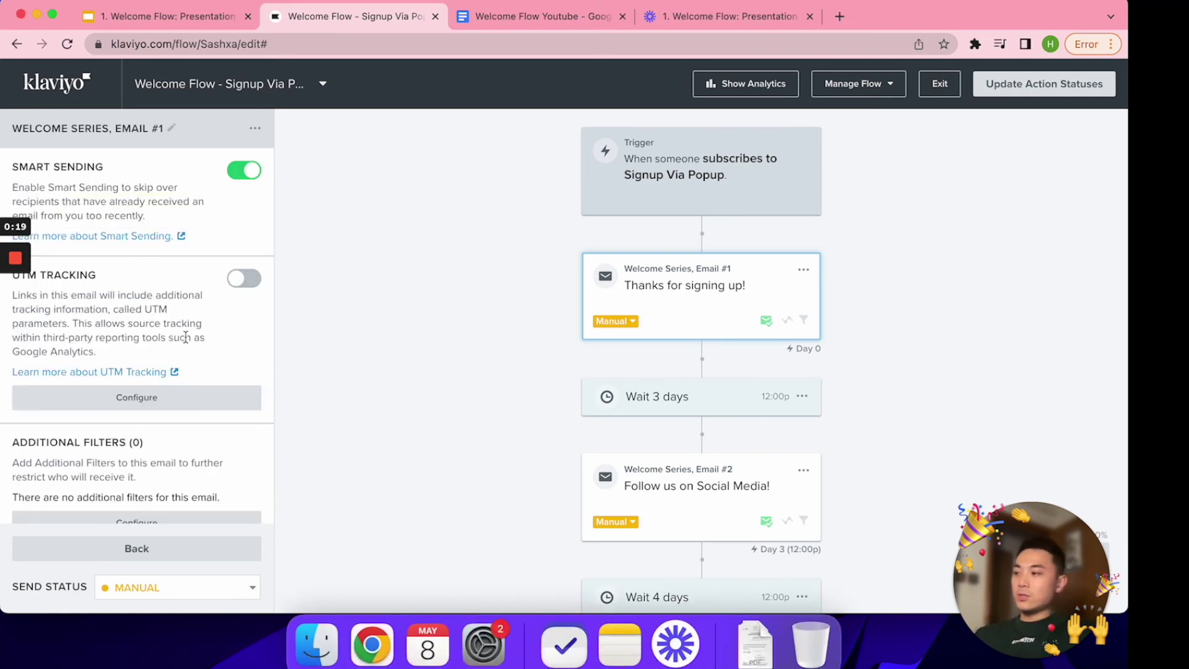
click(247, 280)
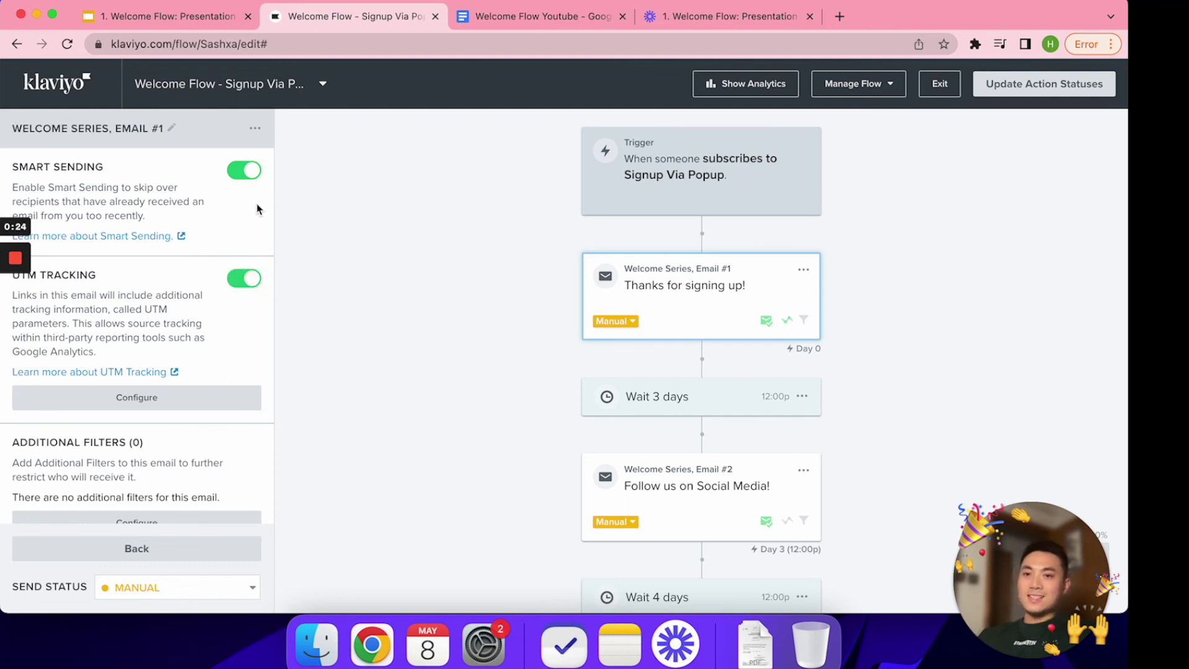
click(248, 170)
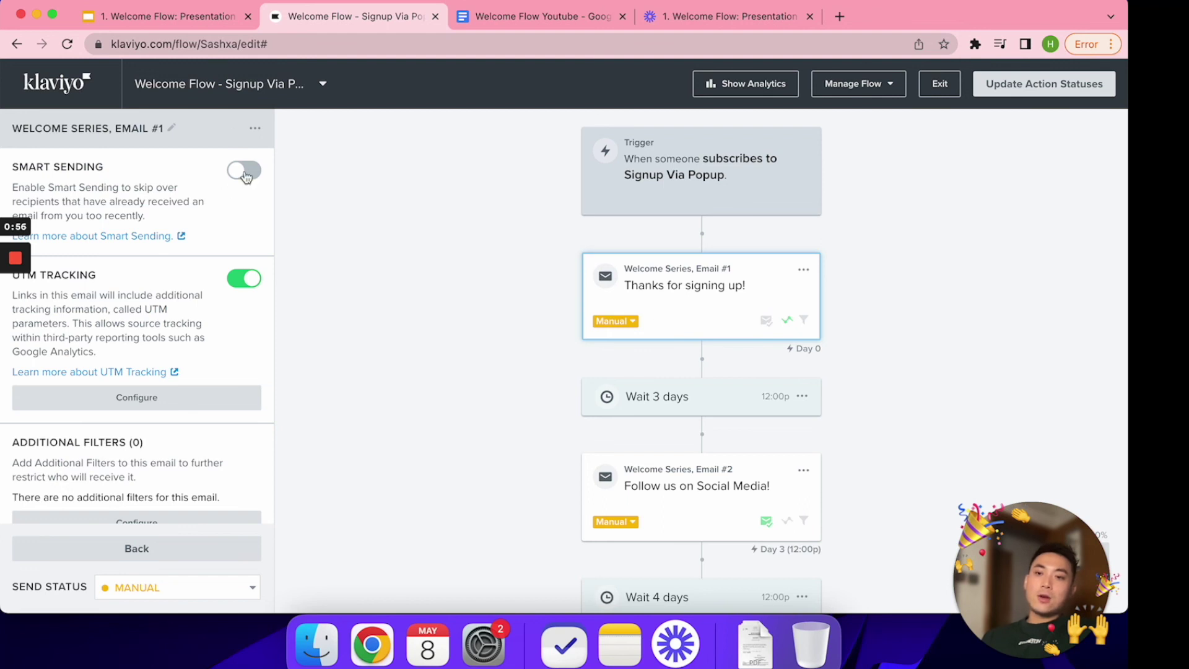
Step: Enable UTM tracking and disable Smart Sending for Welcome Series, Email #2
scroll(363, 310, down, 3)
click(740, 386)
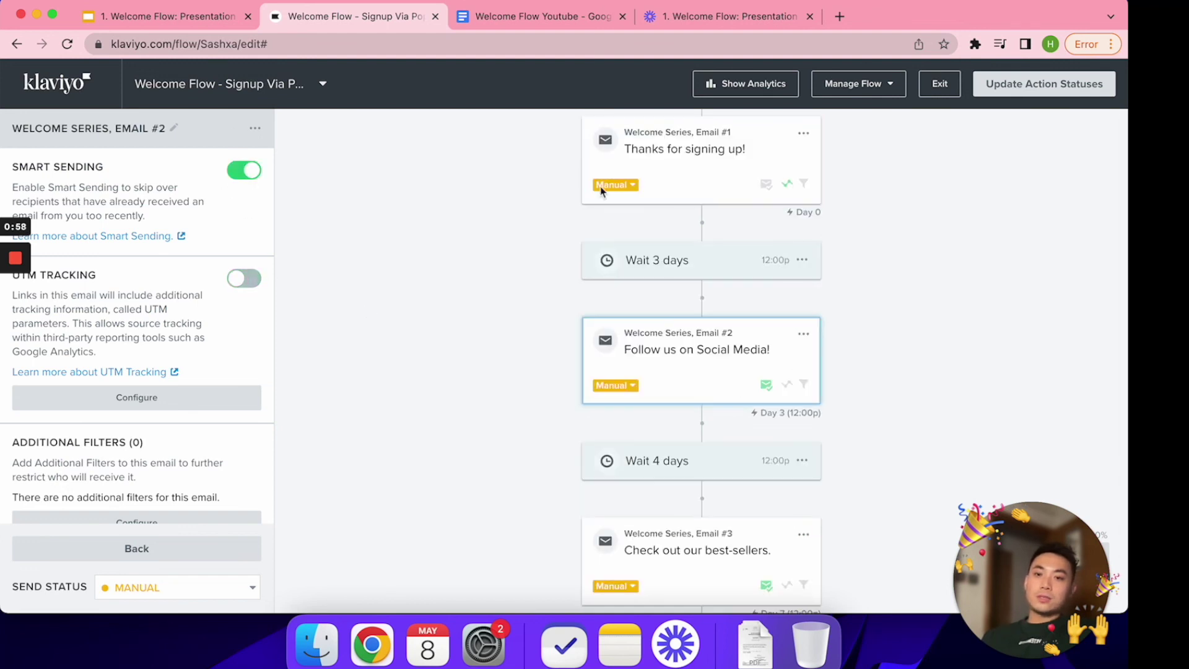
click(243, 280)
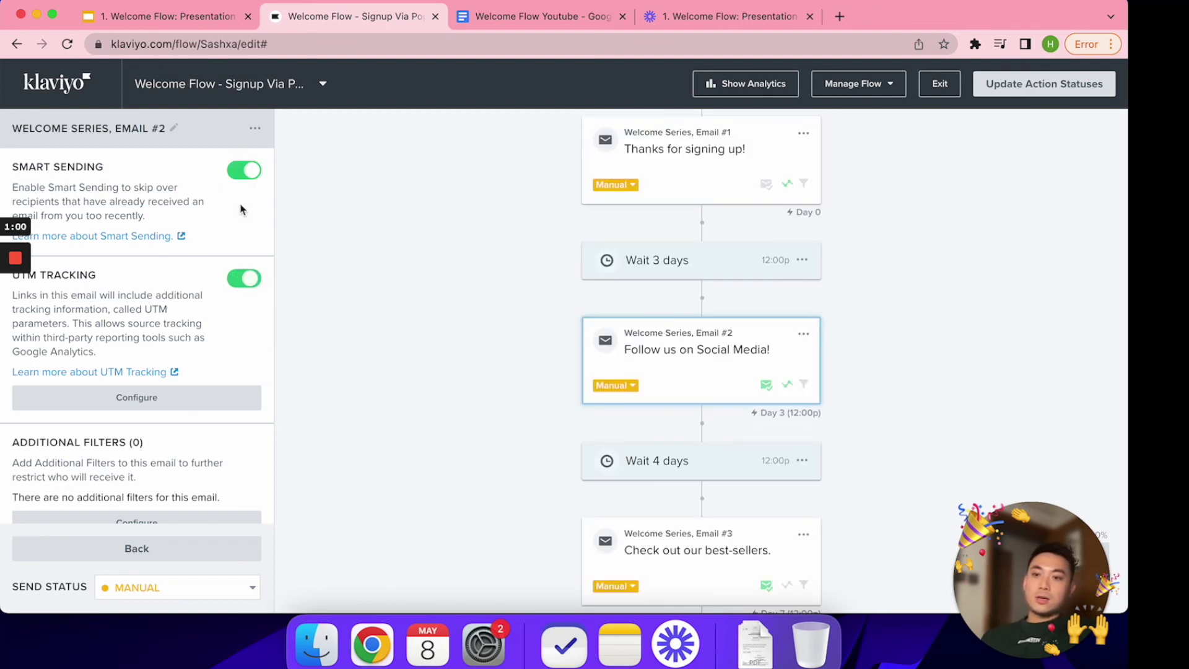
click(247, 170)
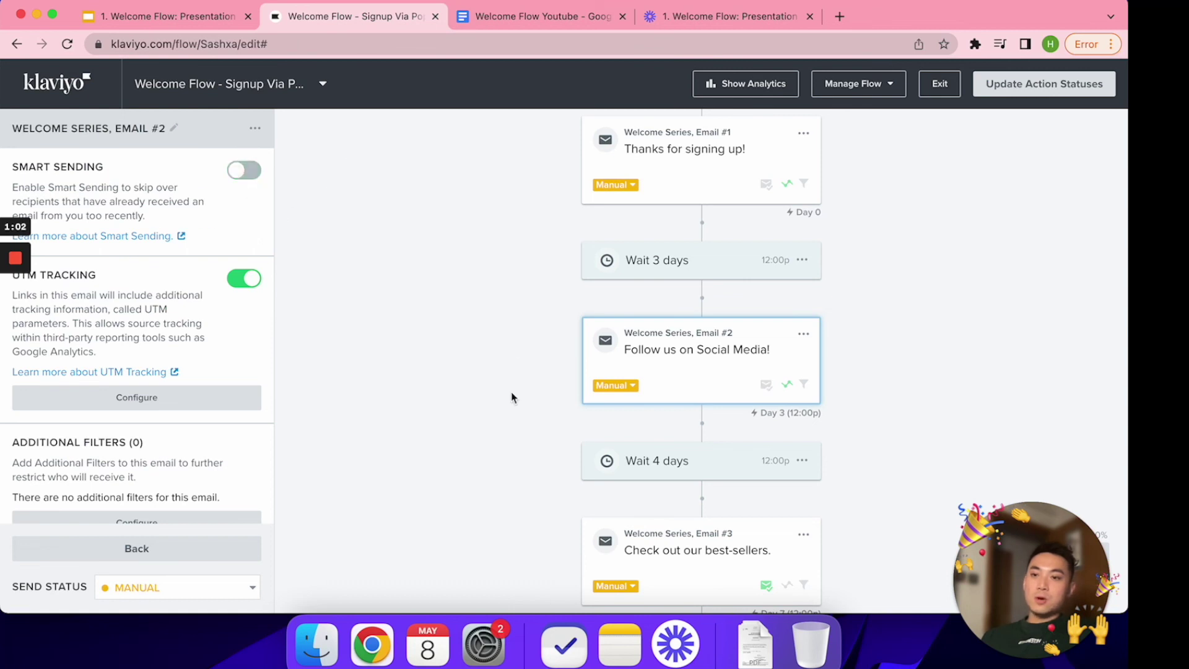
Step: Enable UTM tracking and disable Smart Sending for Welcome Series, Email #3
scroll(553, 291, down, 2)
click(698, 518)
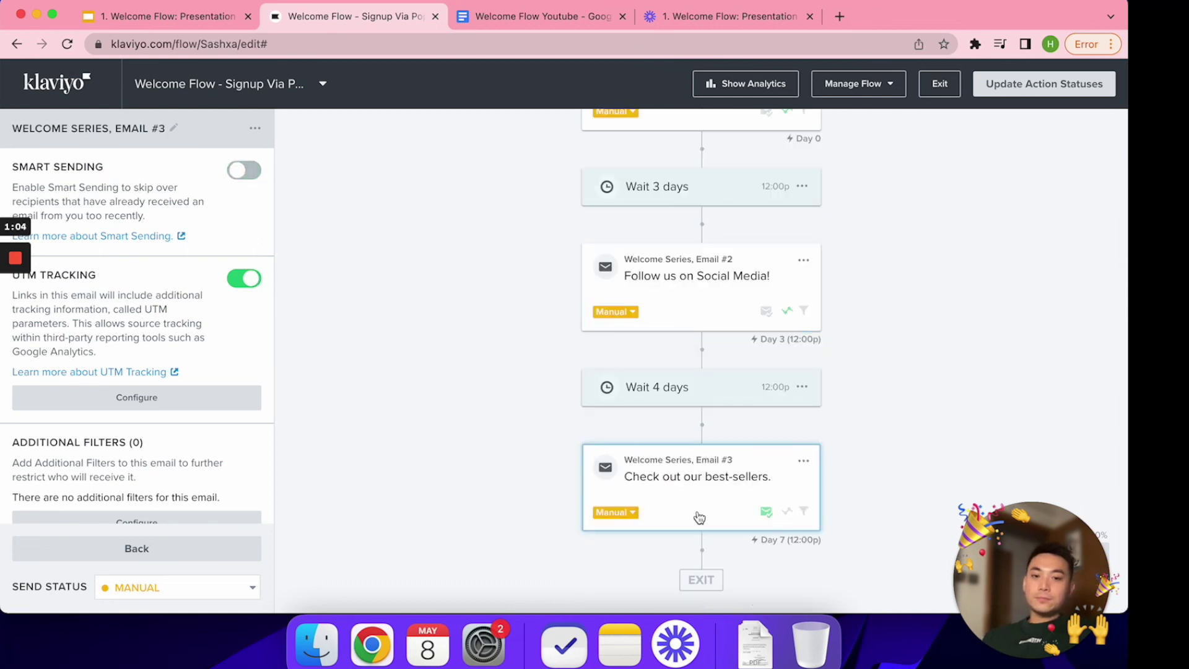
click(243, 280)
click(244, 171)
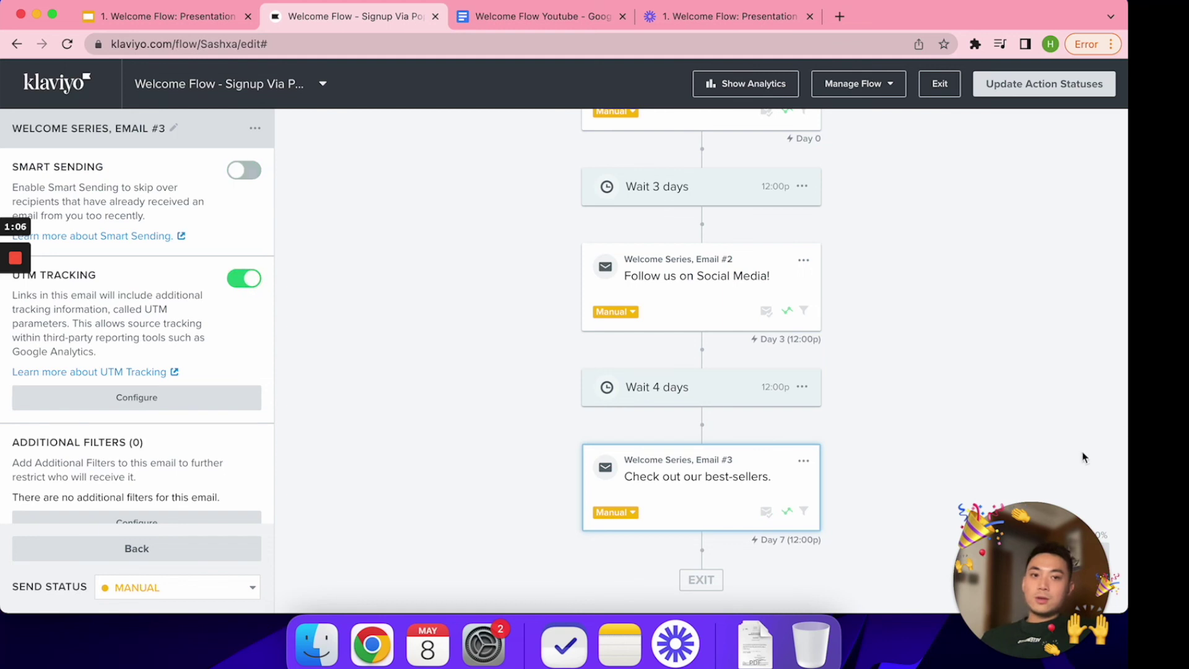
Step: Update the status of all actions in the flow to Live
scroll(717, 363, up, 3)
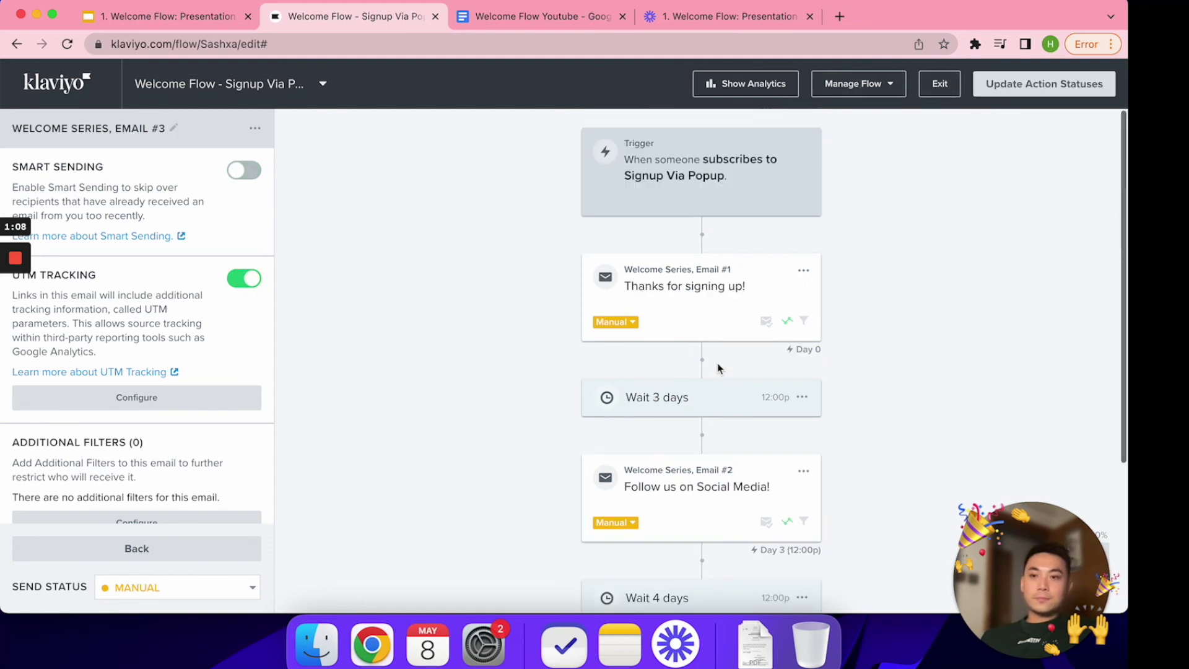
click(1038, 92)
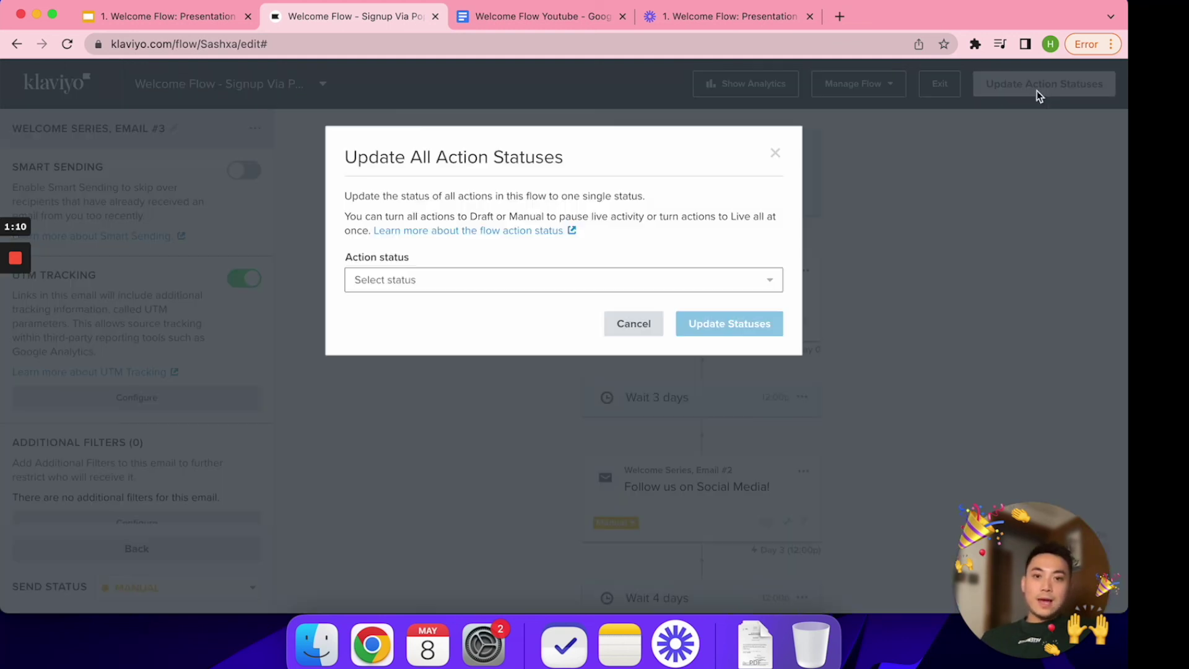
click(454, 282)
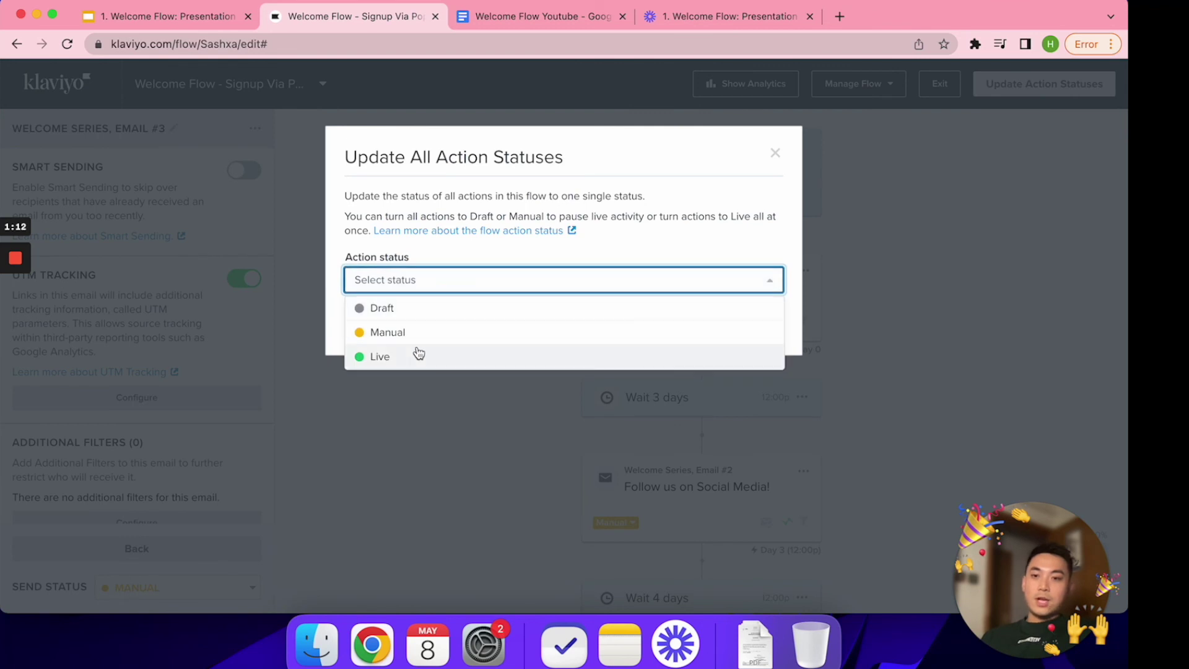
click(417, 353)
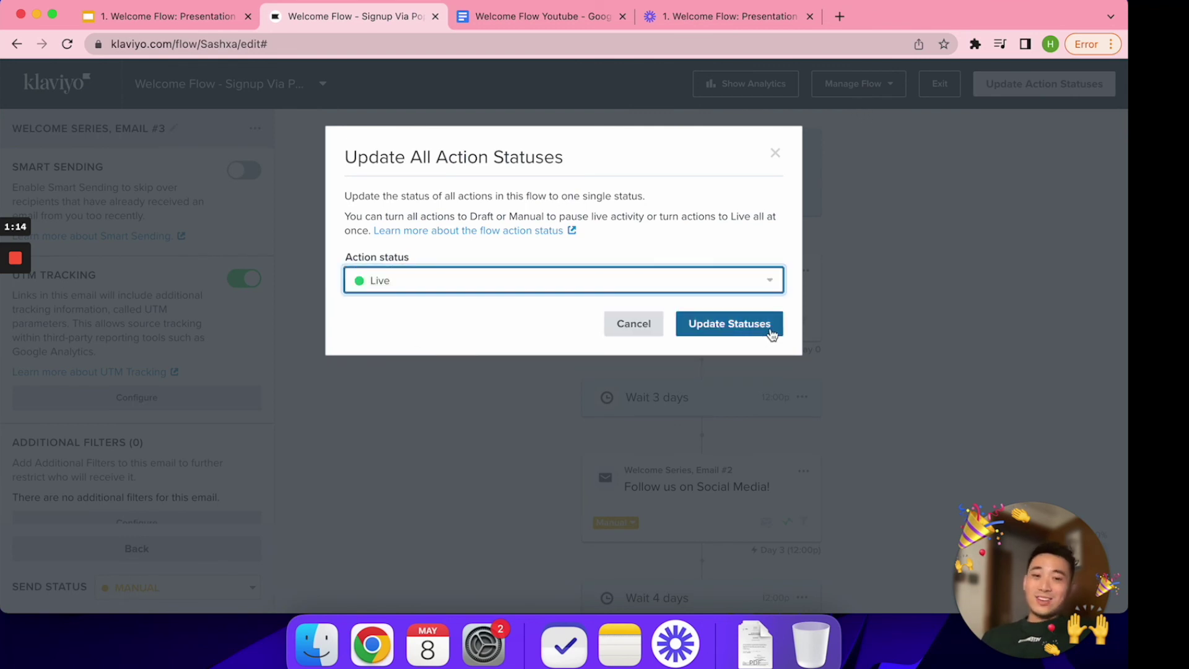
click(770, 330)
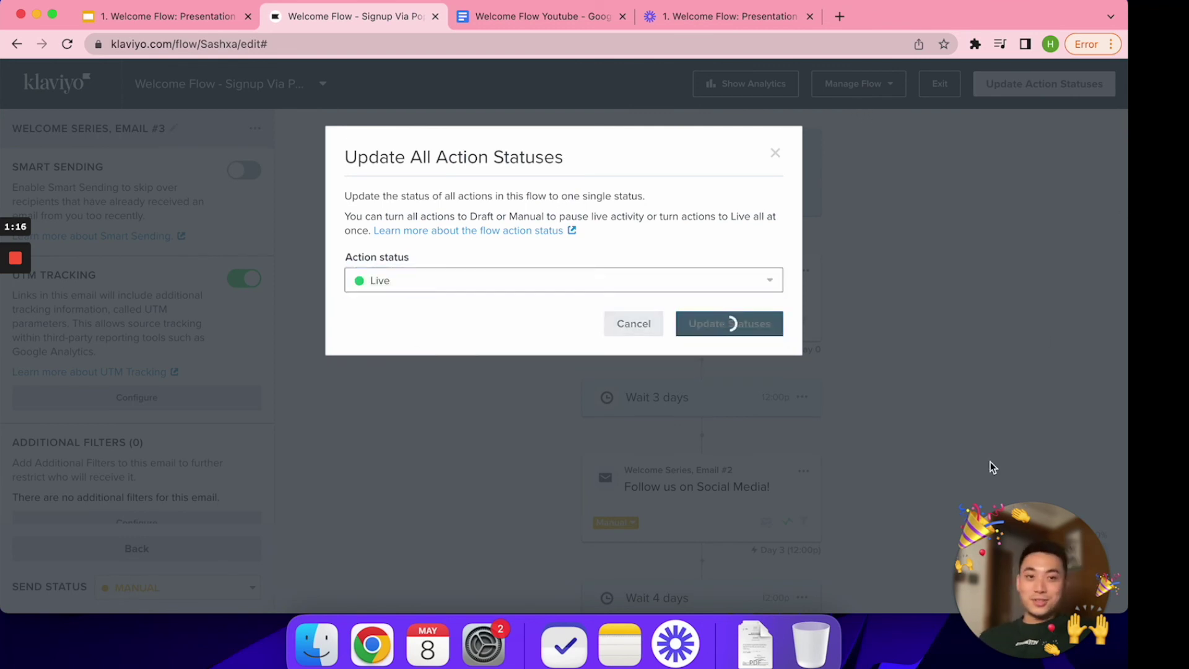